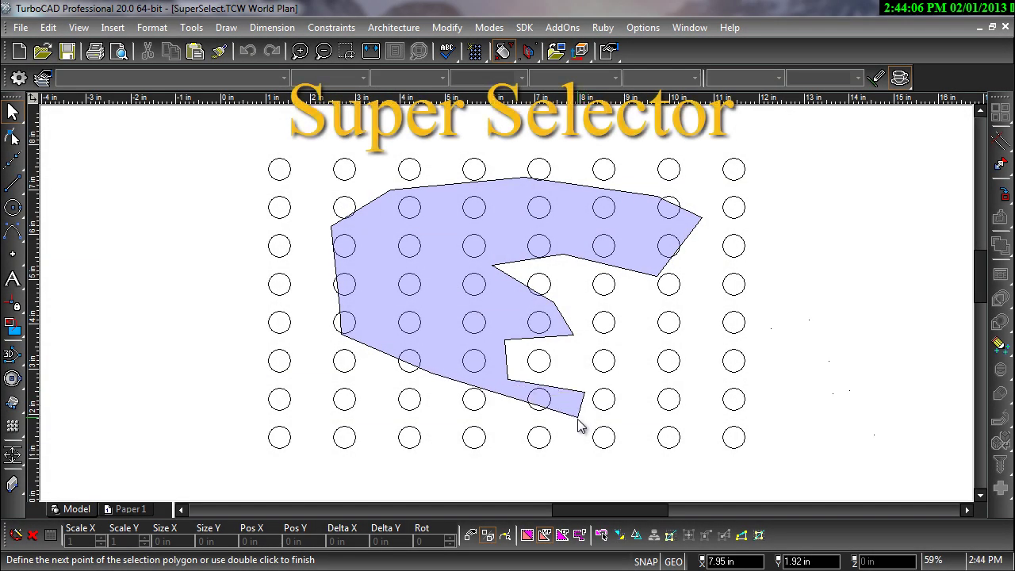
Close the first selection polygon, then trace a second polygon to select more circles
double_click(577, 436)
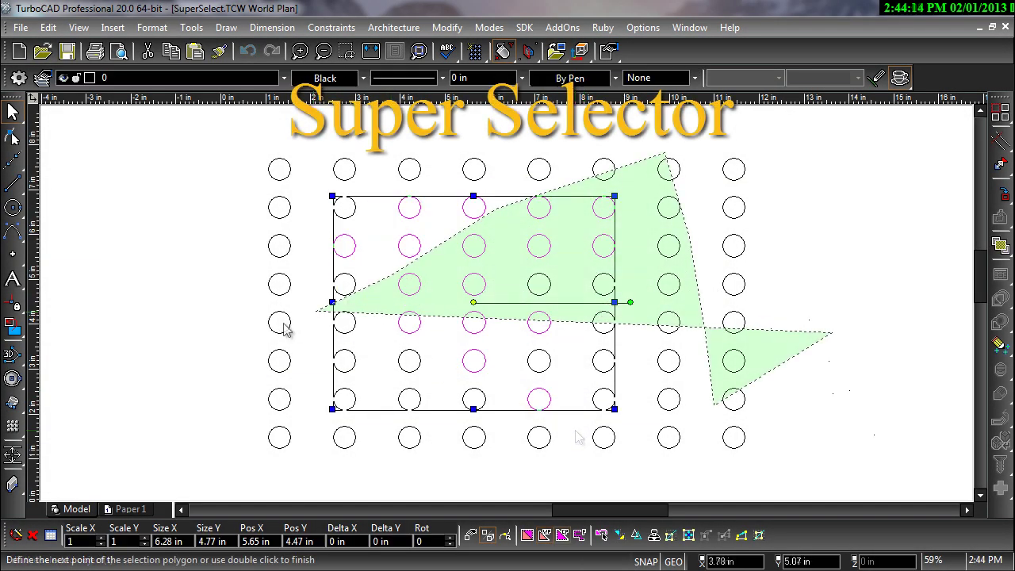
click(274, 323)
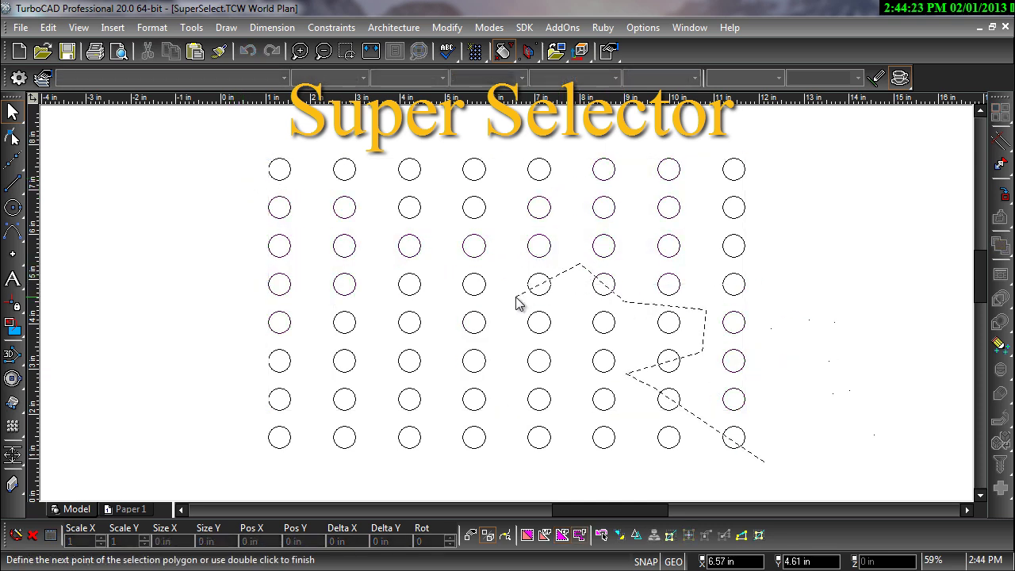
click(336, 307)
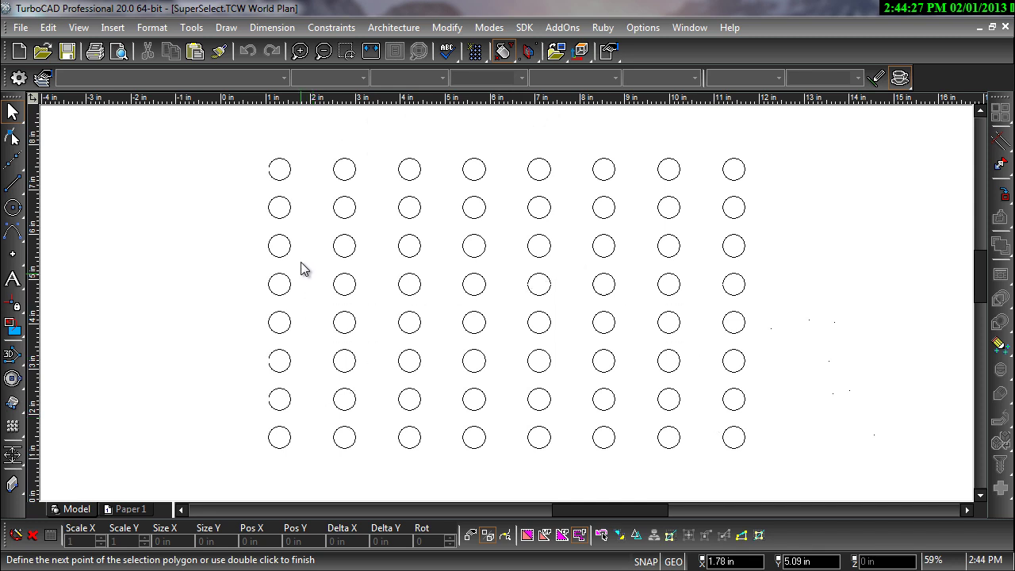
double_click(453, 154)
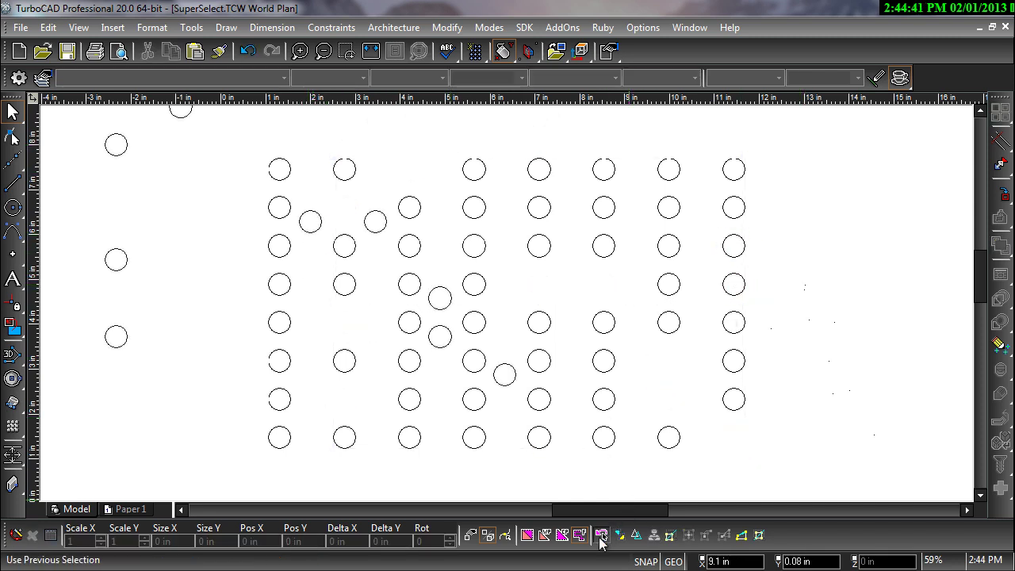
Outline the four cylinders with a selection polygon and subtract them from the ring as holes
click(600, 541)
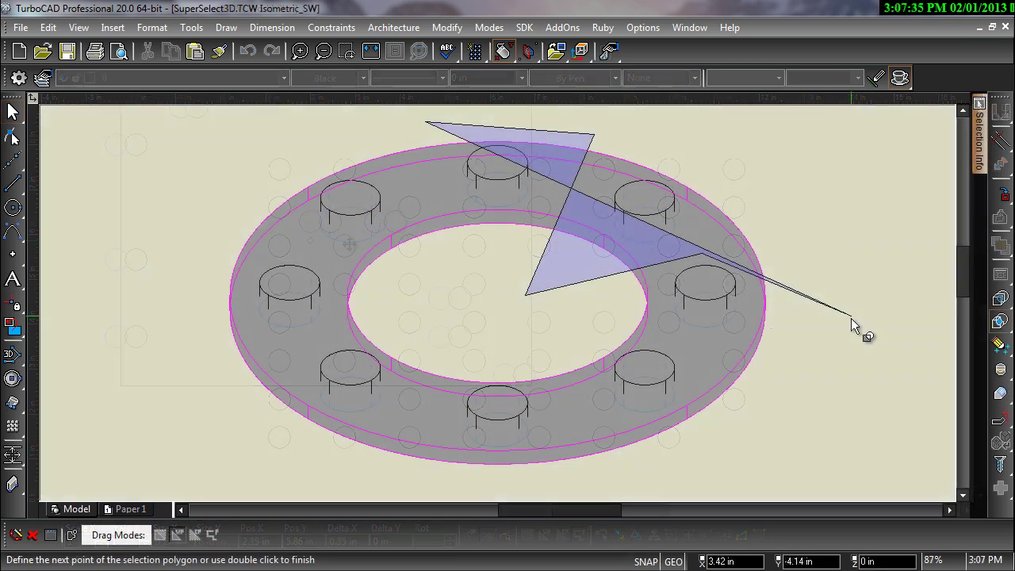
click(851, 318)
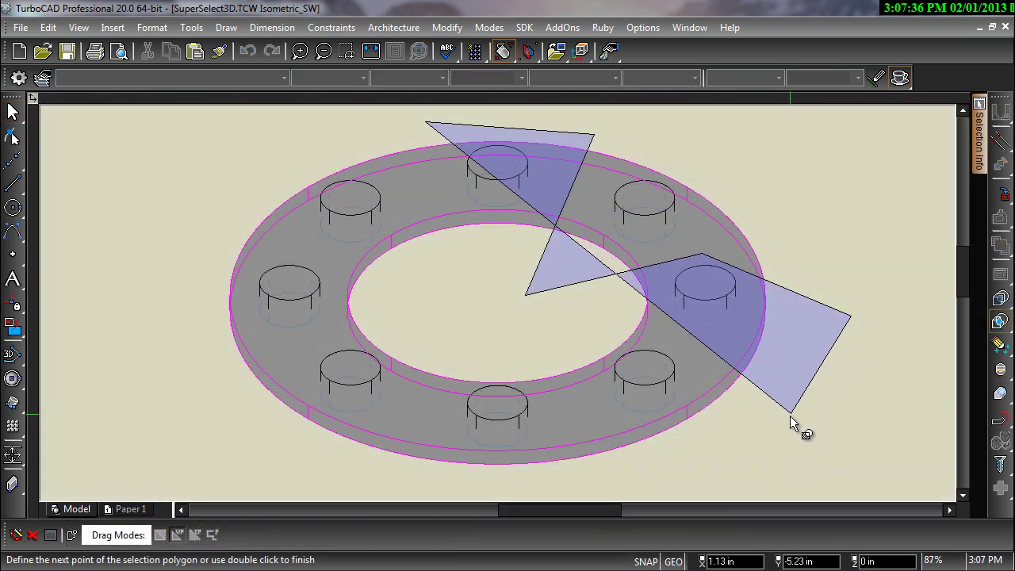
click(791, 414)
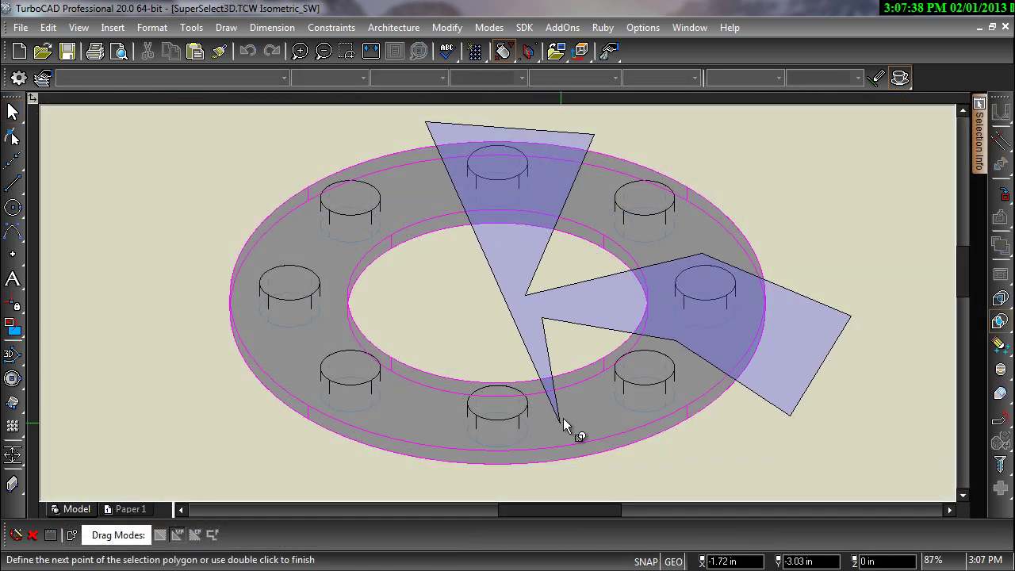
click(584, 476)
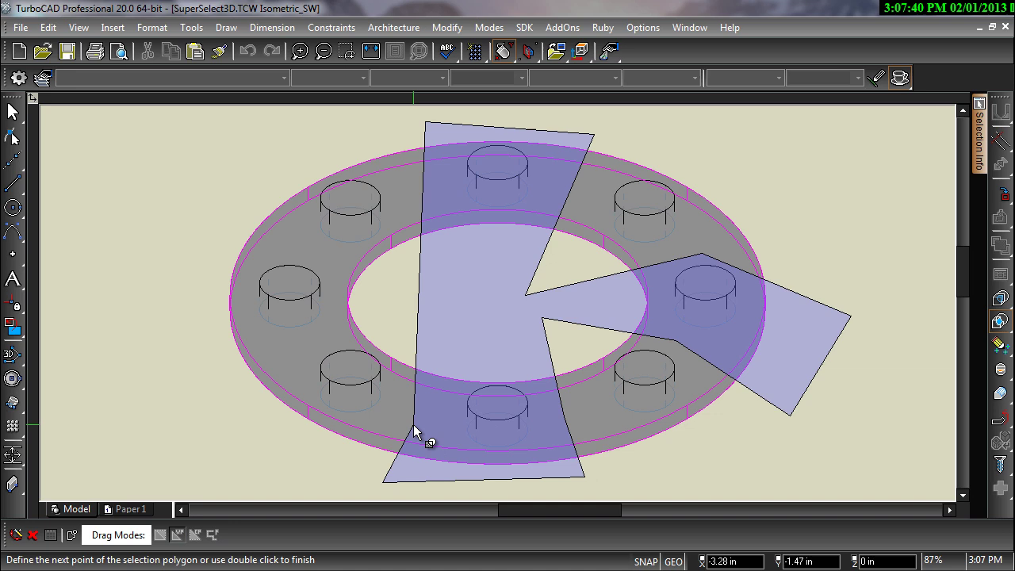
click(451, 311)
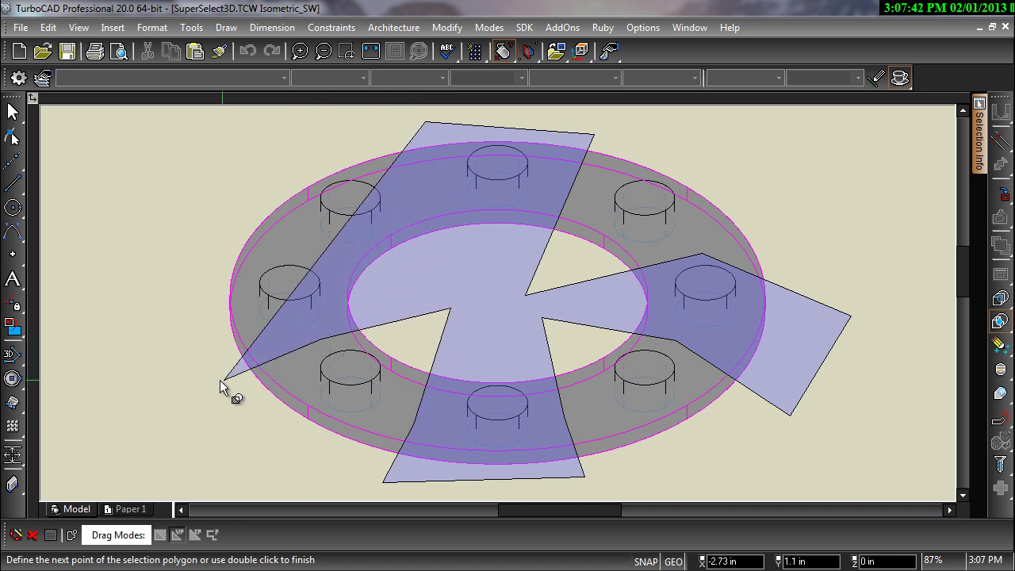
click(175, 388)
click(183, 234)
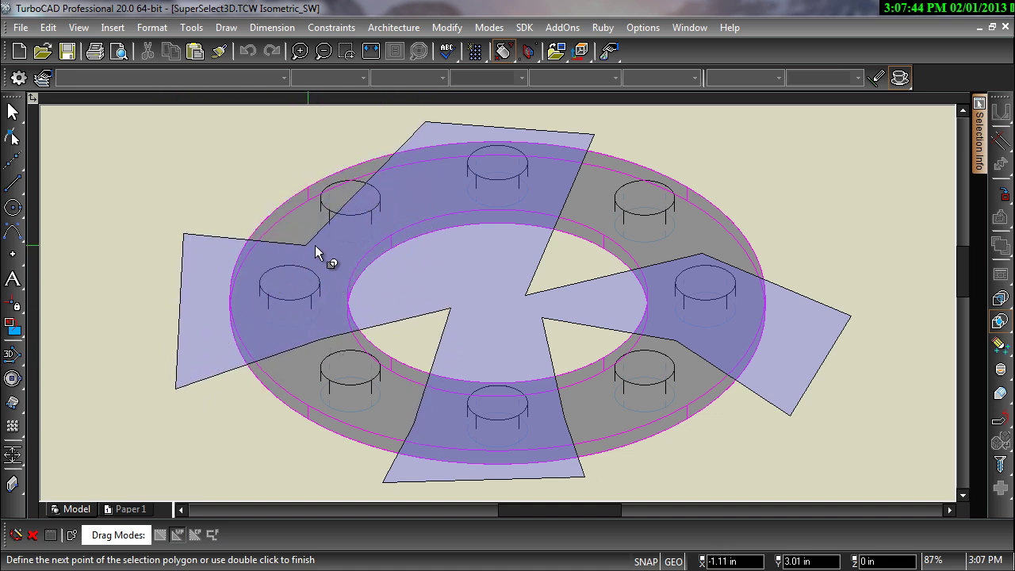
double_click(455, 271)
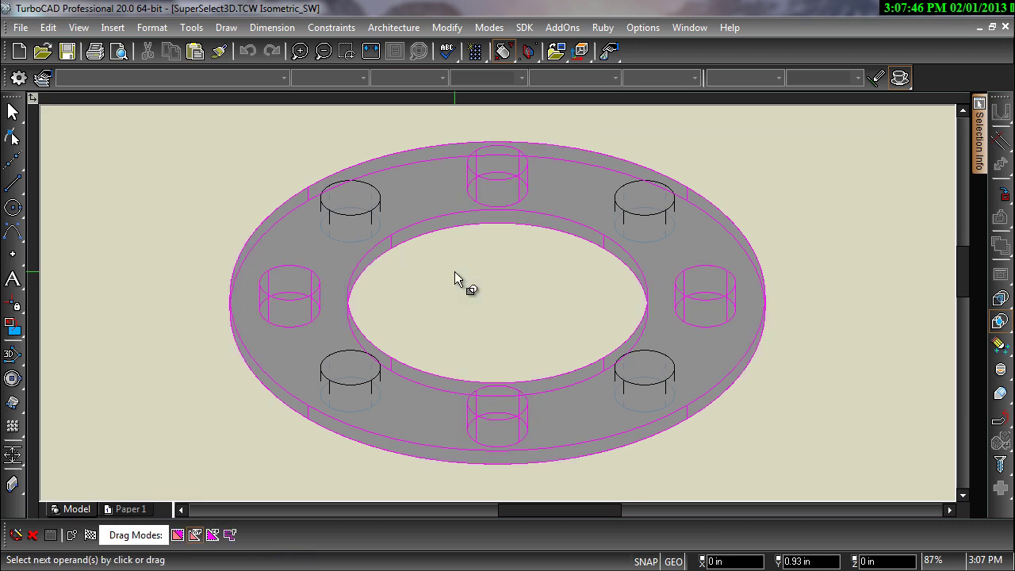
click(90, 536)
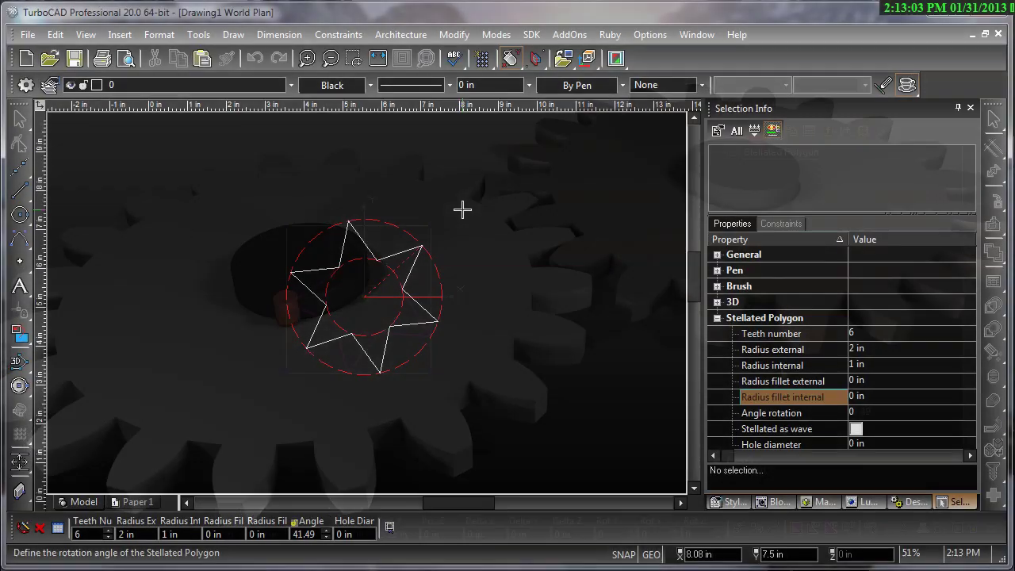
Set the star's outer corner fillet to 0.25 in and its hole diameter to 1 in
click(885, 444)
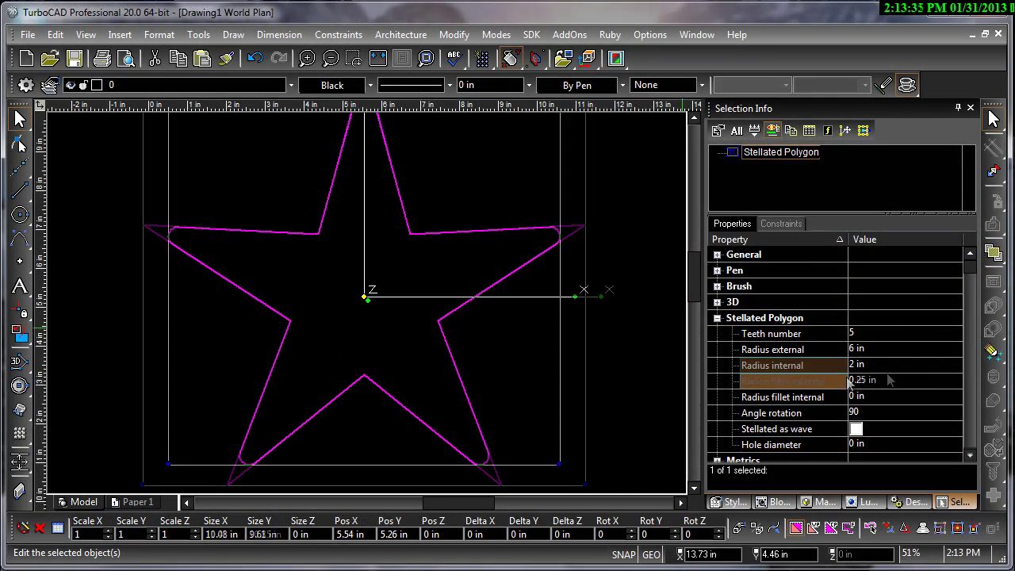
click(848, 381)
text(0.25)
key(Return)
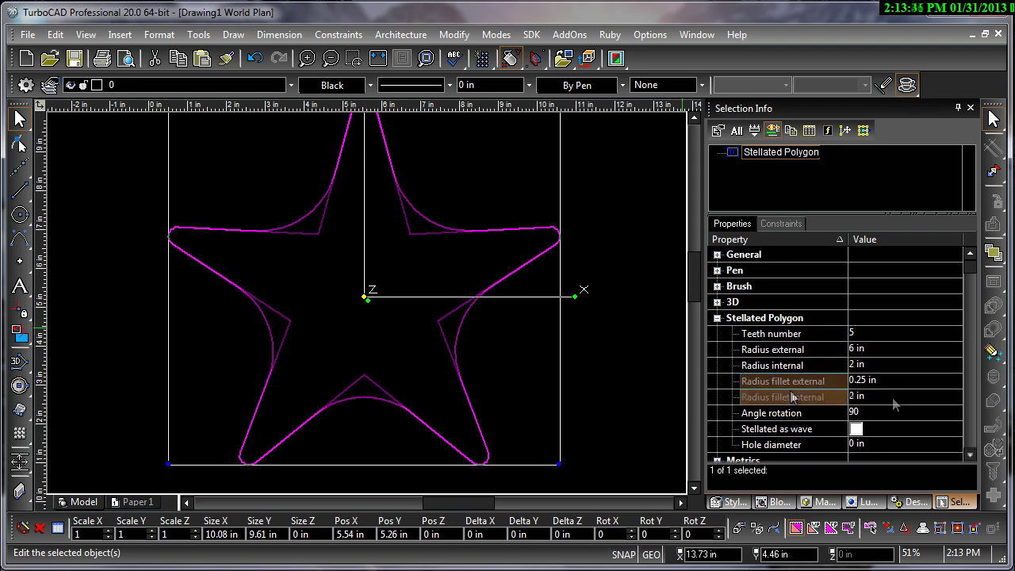
click(873, 445)
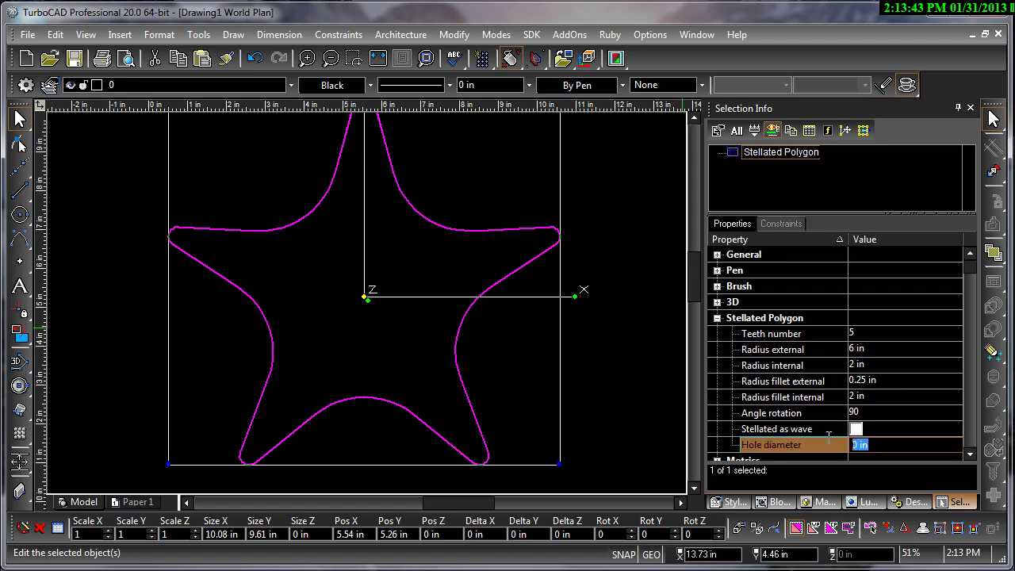
text(1)
key(Return)
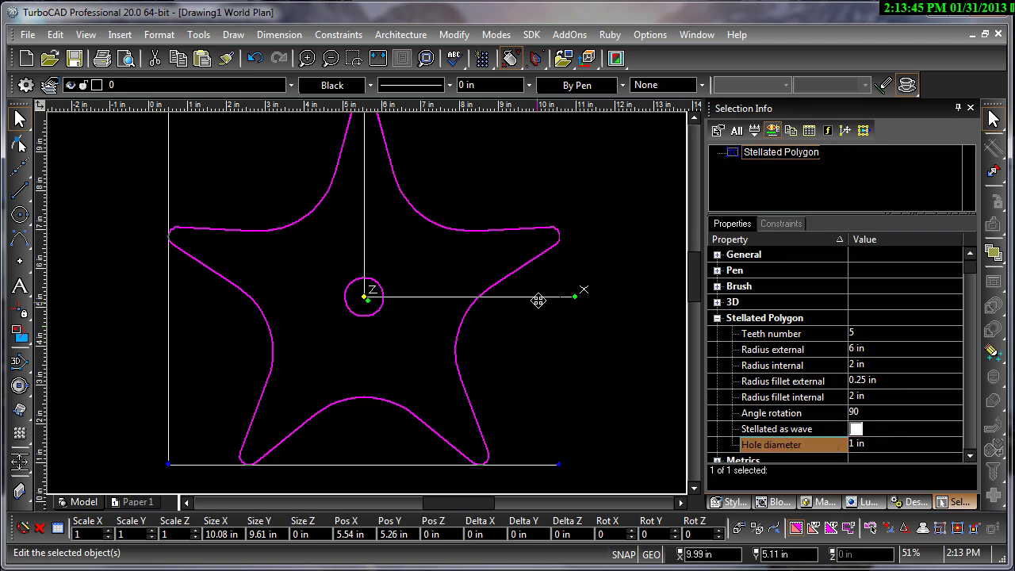
scroll(599, 302, up, 1)
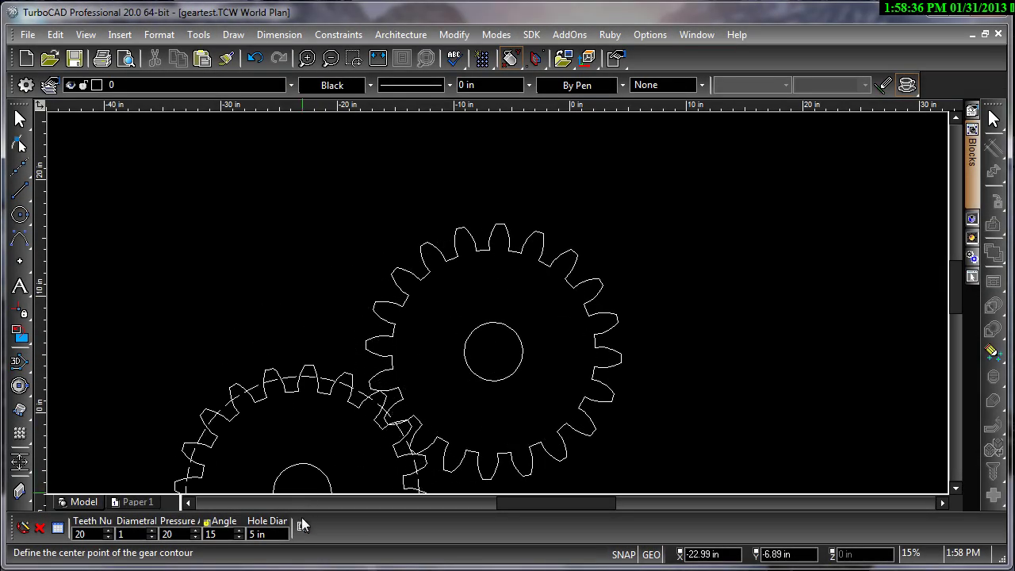
Place a new gear driven by the existing gear so the two mesh
click(301, 527)
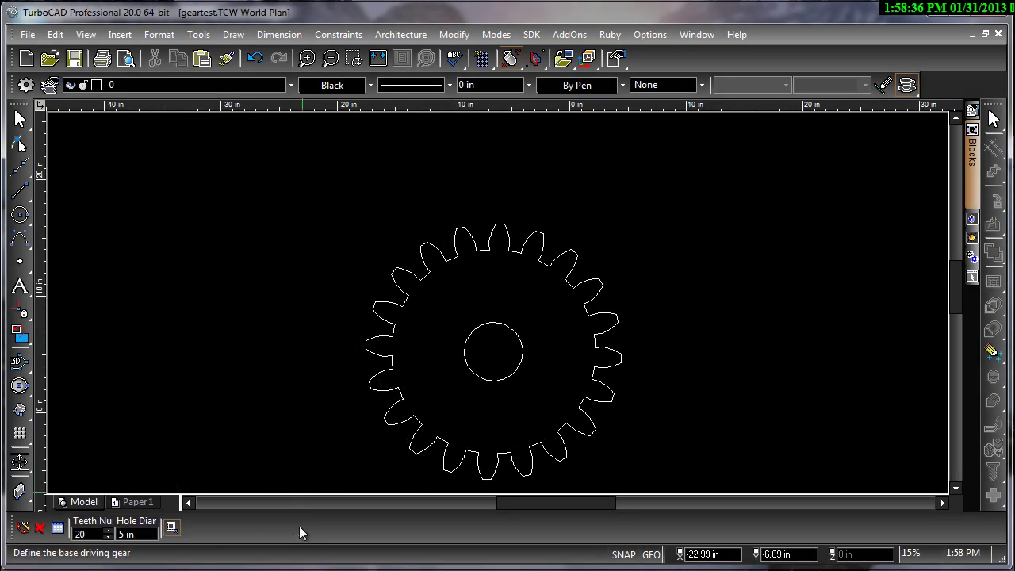
click(389, 364)
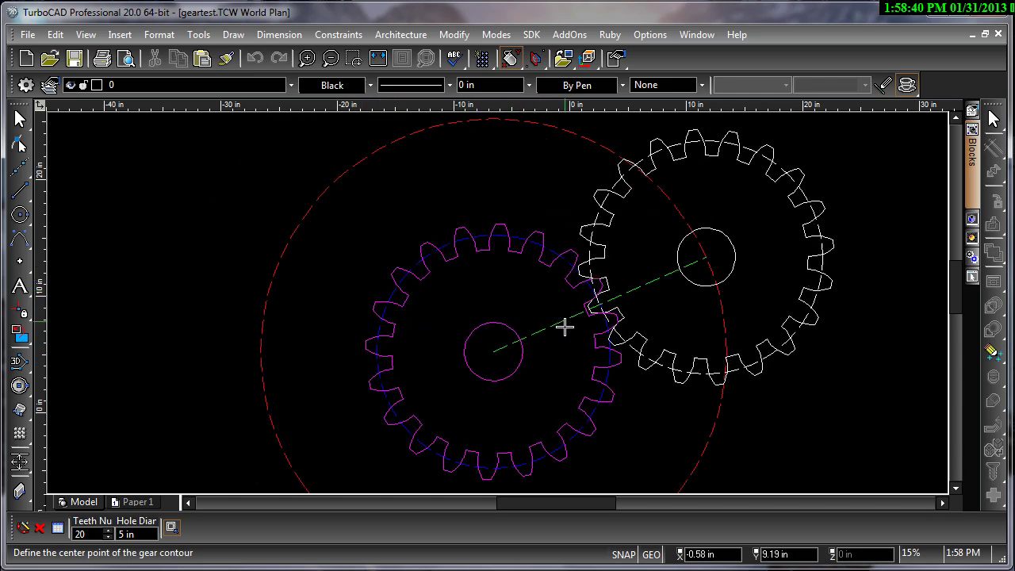
click(420, 317)
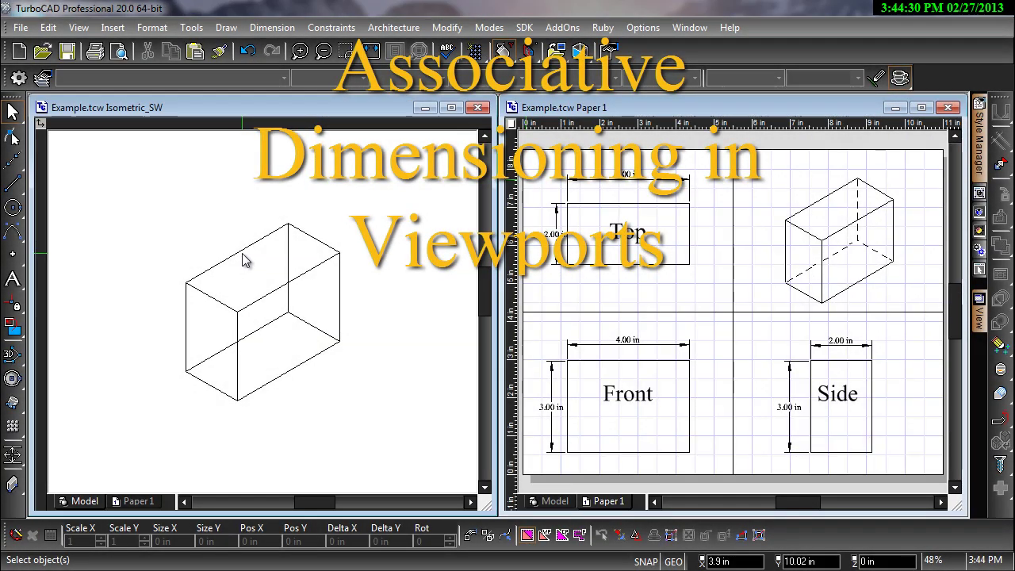
Move the isometric box up-left and stretch it larger toward the lower right
click(242, 260)
drag(241, 260, 170, 222)
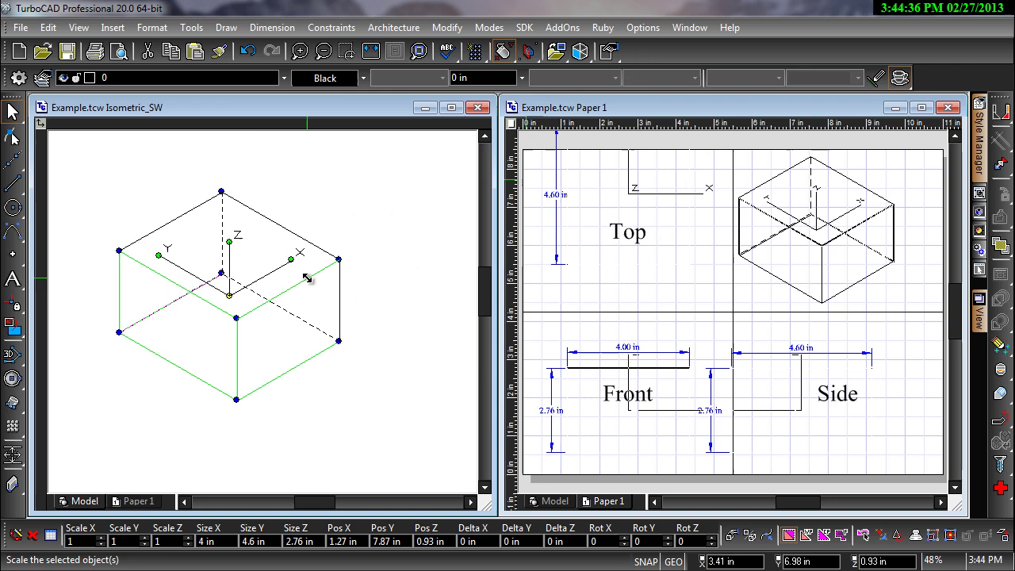
drag(307, 278, 321, 329)
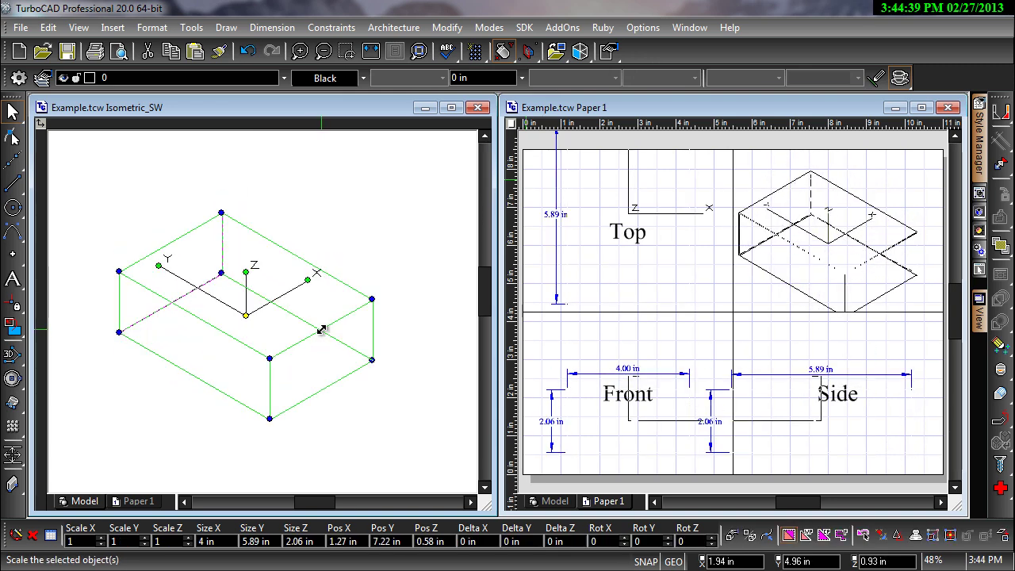
click(379, 253)
Resize the box while watching the layout views update, then move it up and left
click(312, 267)
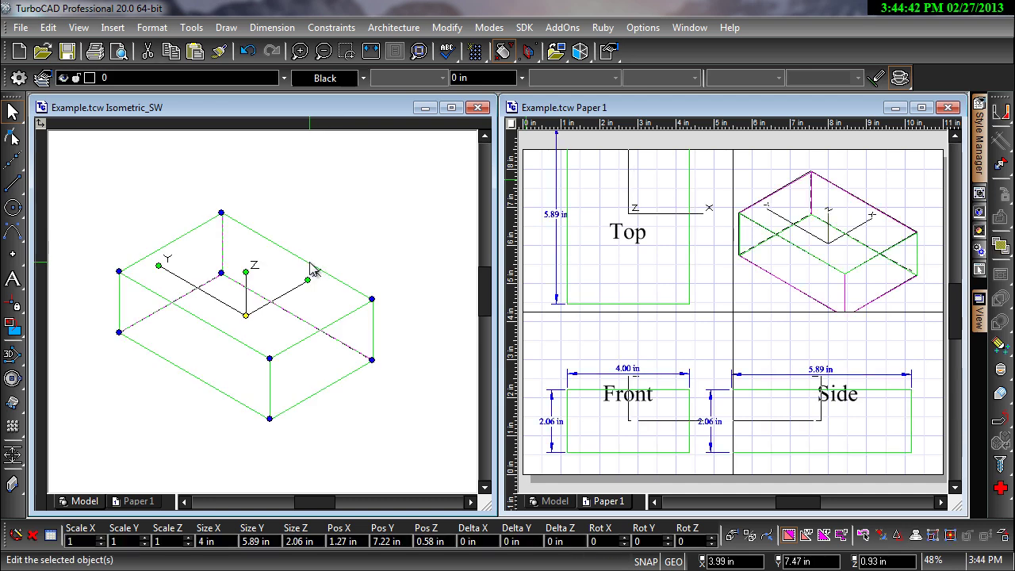
drag(157, 247, 262, 297)
key(Escape)
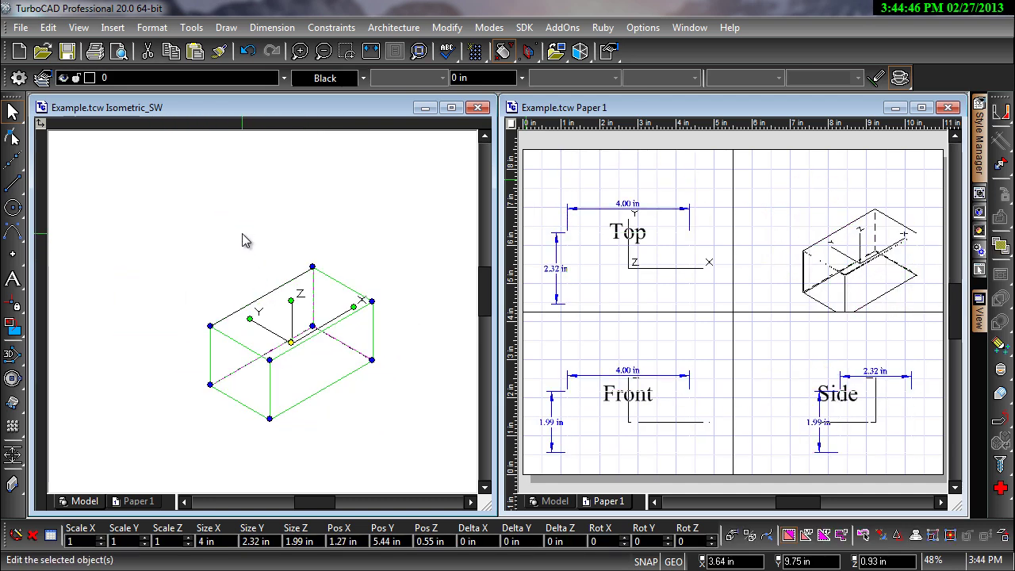
key(Escape)
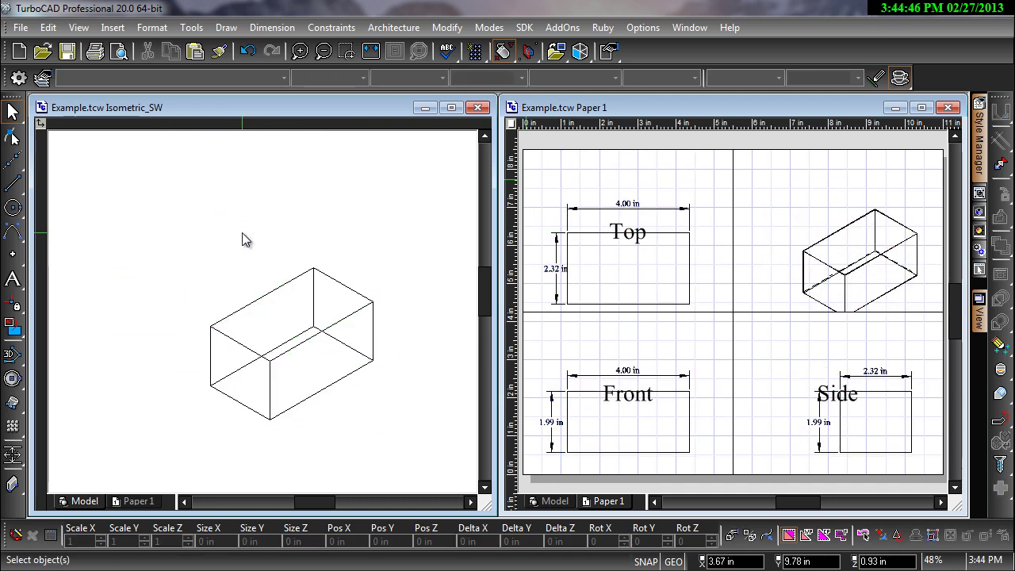
click(284, 346)
mouse_move(290, 346)
mouse_down()
mouse_move(253, 314)
mouse_move(254, 331)
mouse_move(203, 322)
mouse_move(209, 291)
mouse_move(195, 274)
mouse_up()
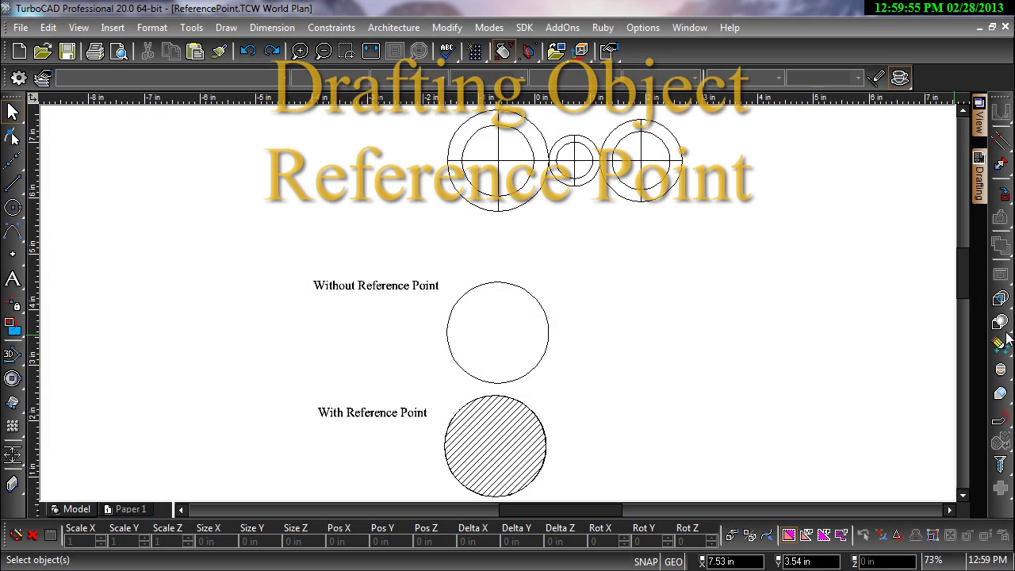
Union the small circle and the third circle into the top circle group
click(1000, 322)
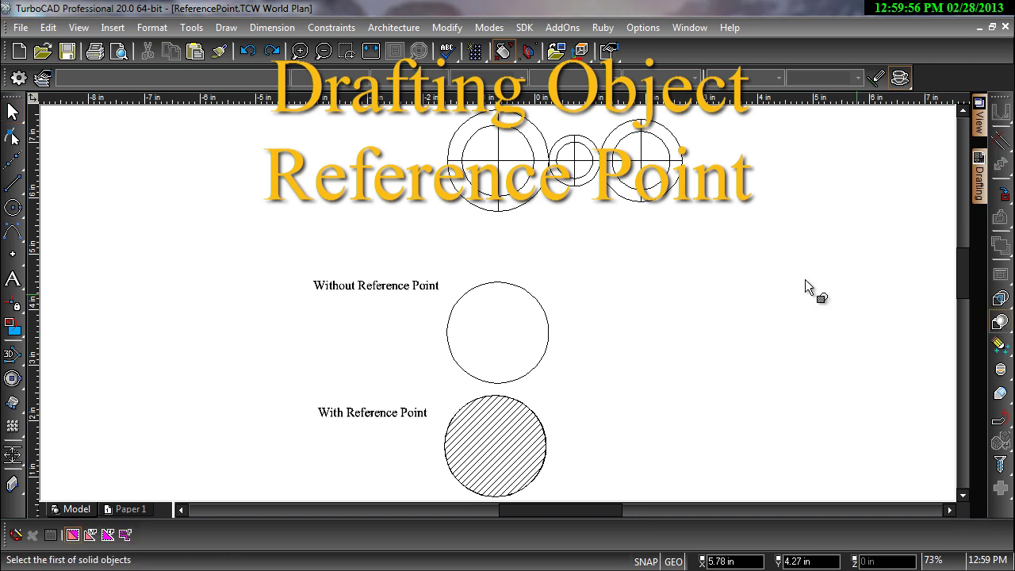
click(577, 176)
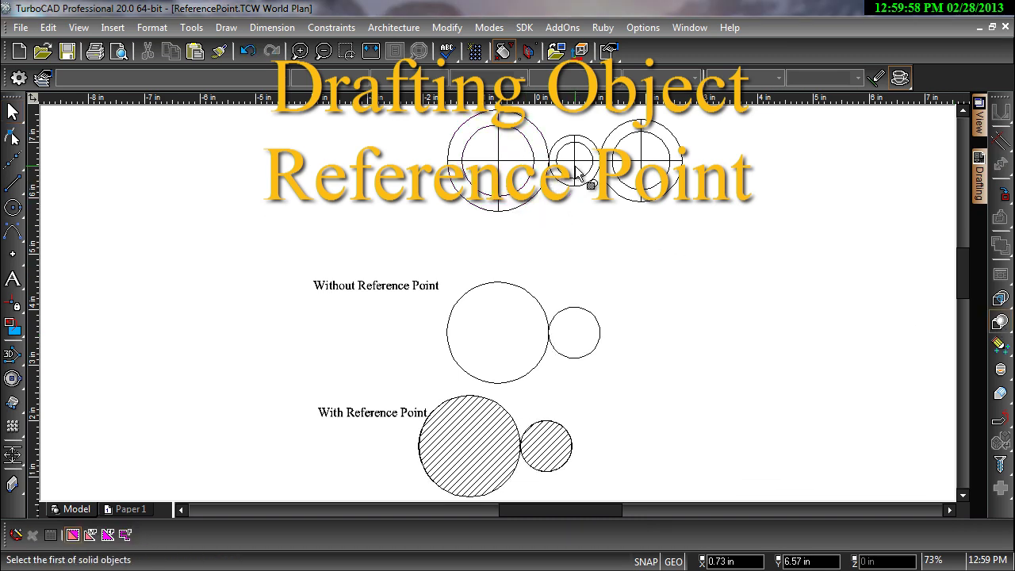
click(648, 183)
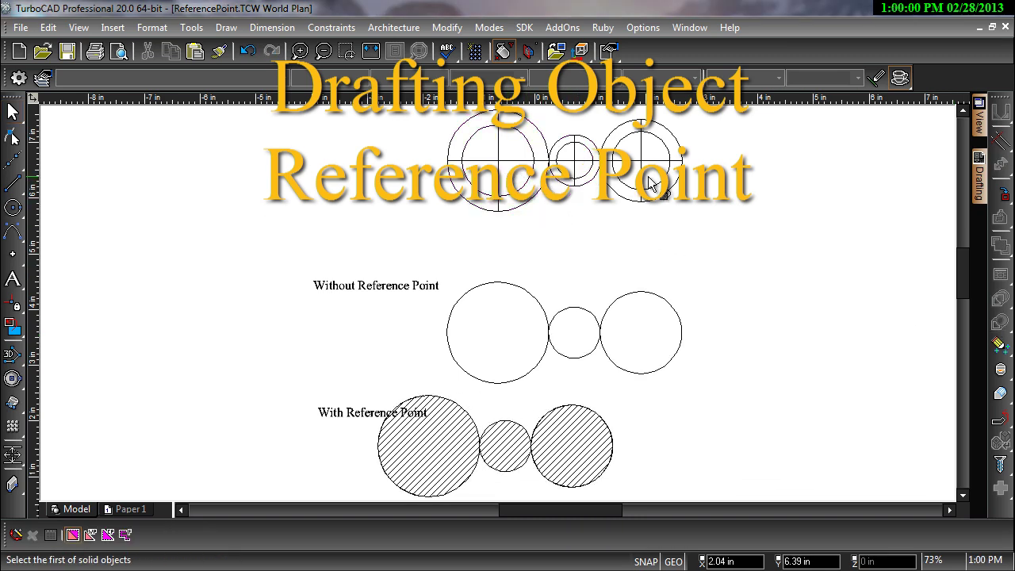
Move the top circle group left and slightly down
click(12, 113)
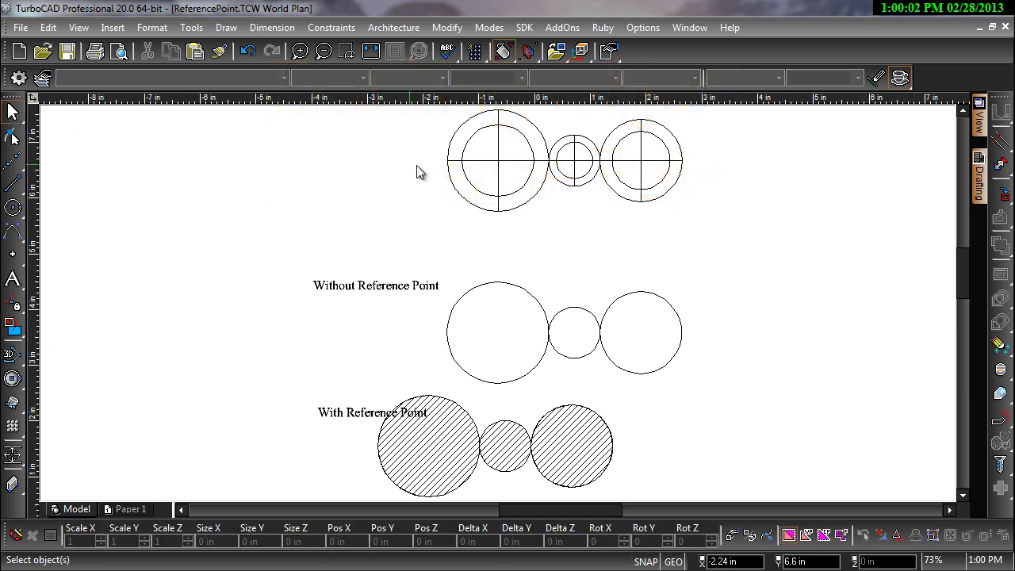
click(498, 190)
mouse_move(562, 160)
mouse_down()
mouse_move(386, 195)
mouse_move(571, 193)
mouse_move(558, 159)
mouse_move(430, 198)
mouse_up()
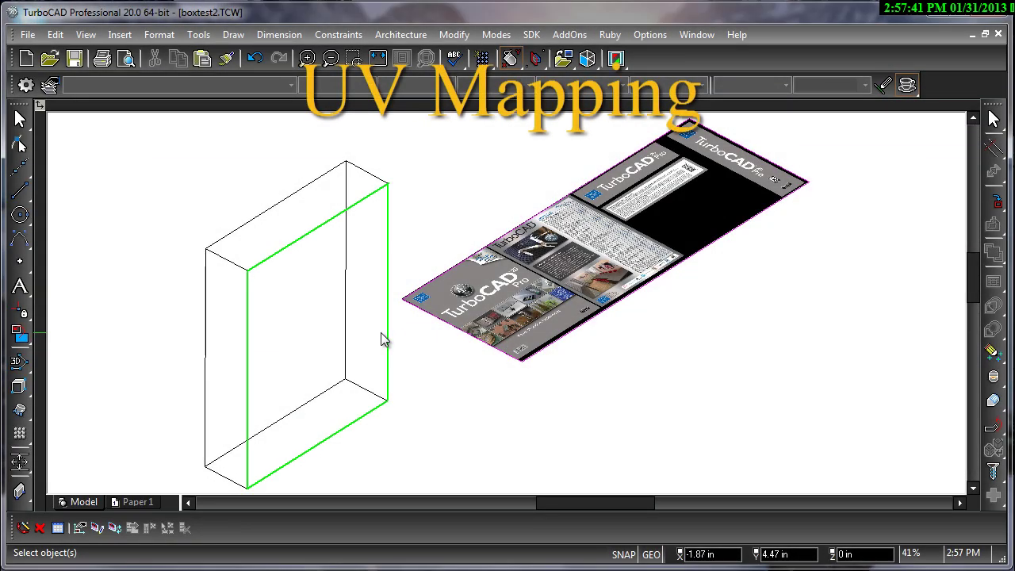
Remap the texture on the box's front face, then start Save As and list file formats
click(321, 334)
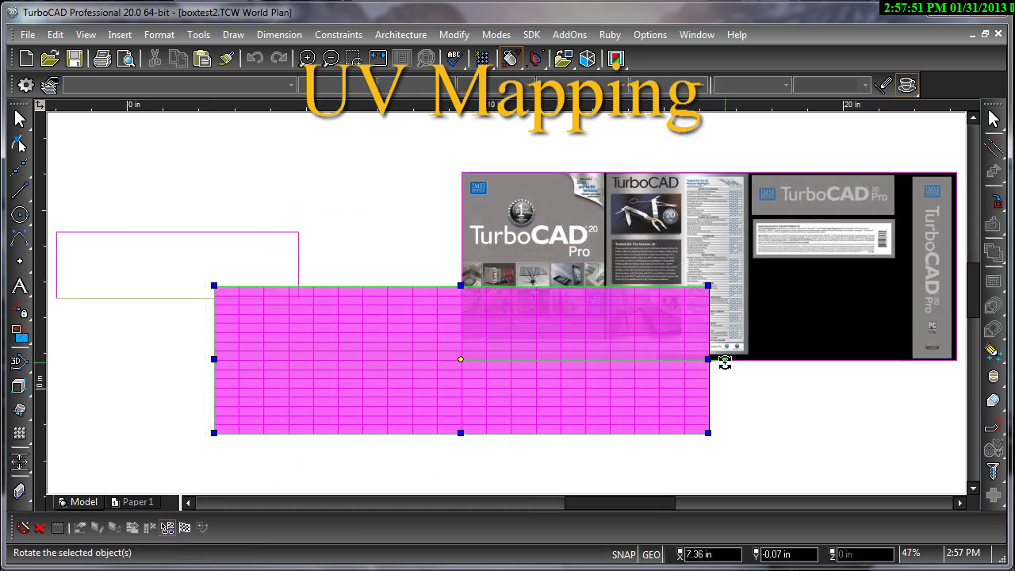
click(723, 359)
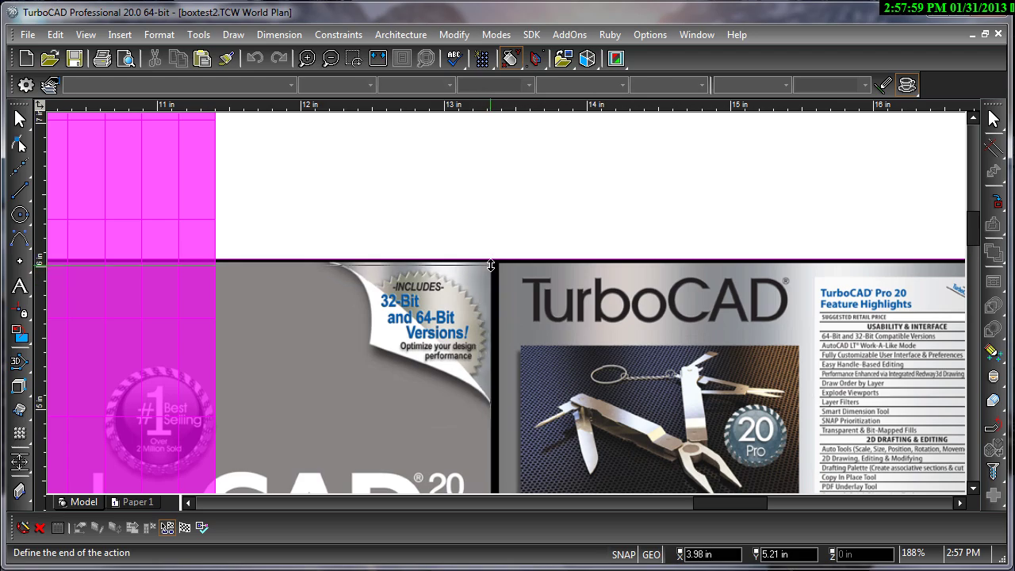
click(491, 265)
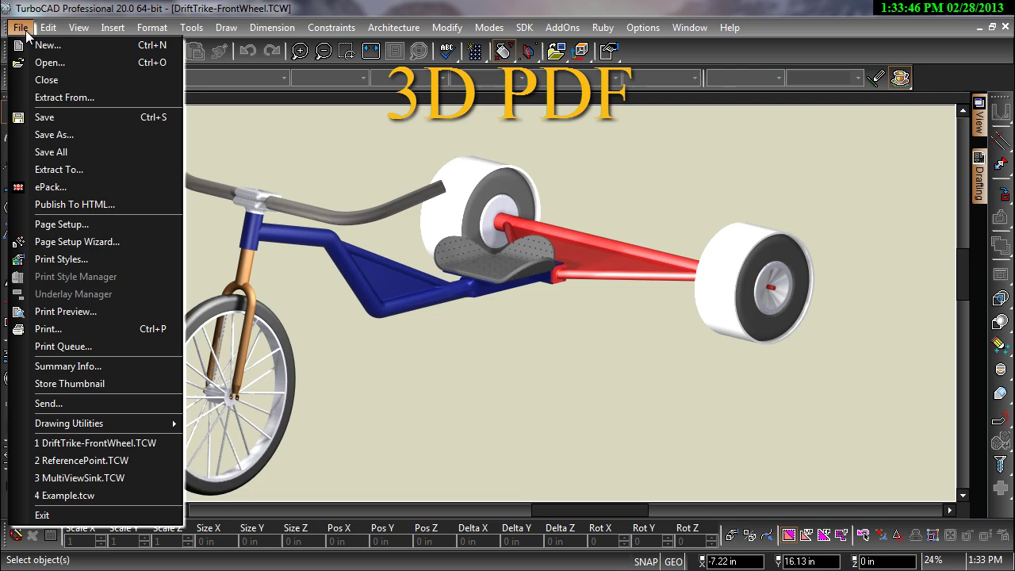
click(50, 131)
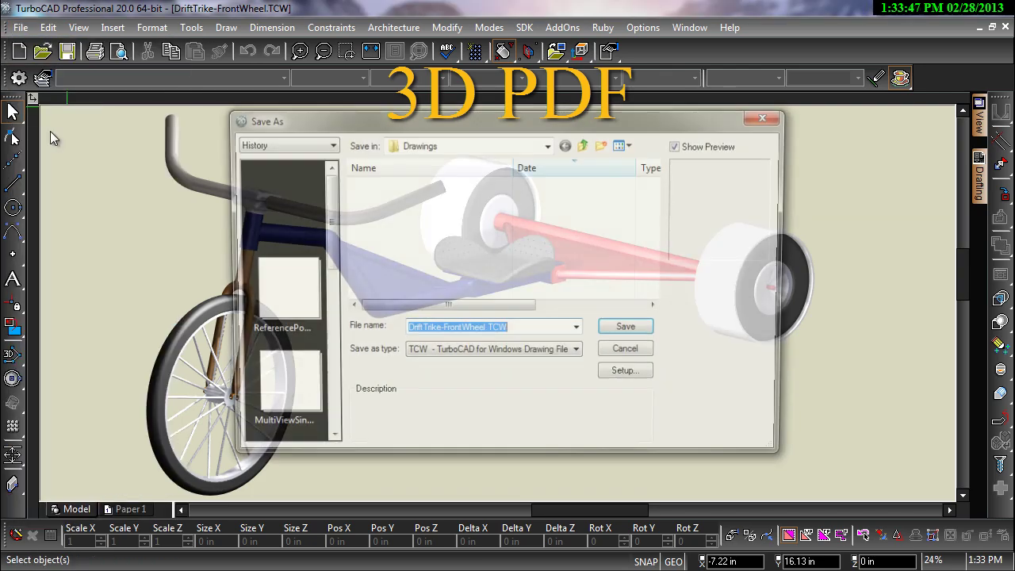
click(446, 354)
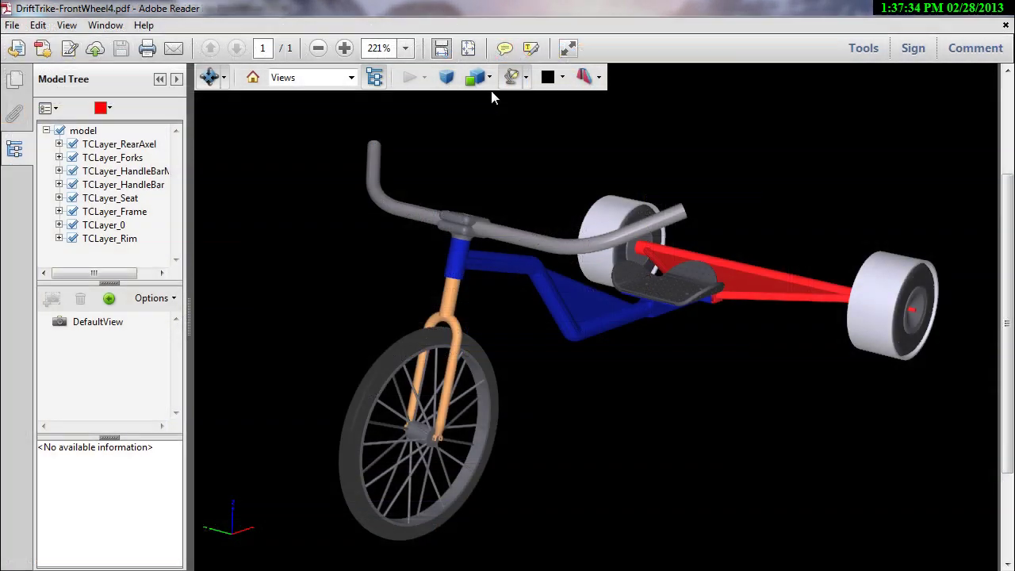
Render the trike model transparent, then rotate and zoom to view it from other sides
click(488, 79)
click(493, 137)
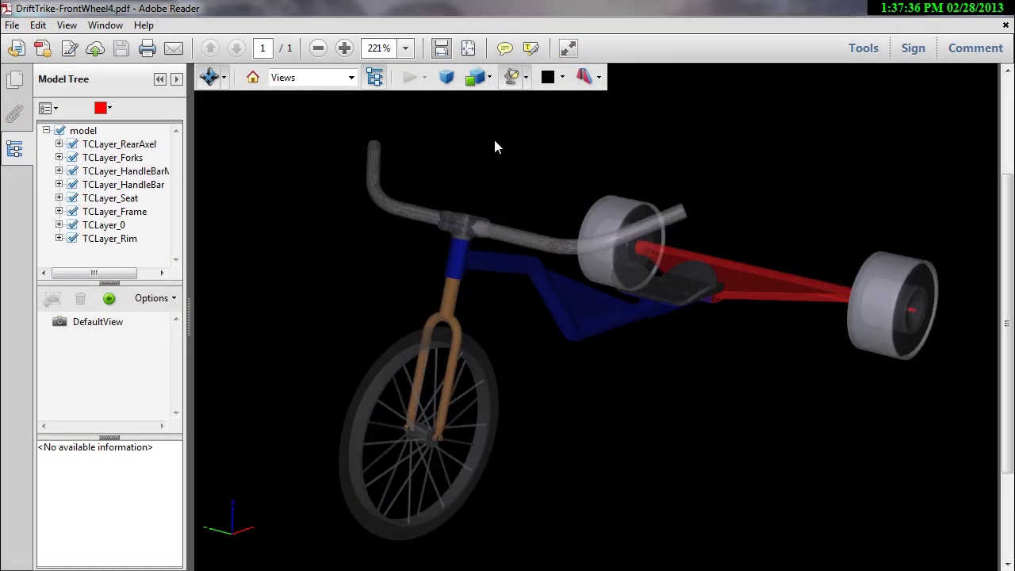
click(489, 78)
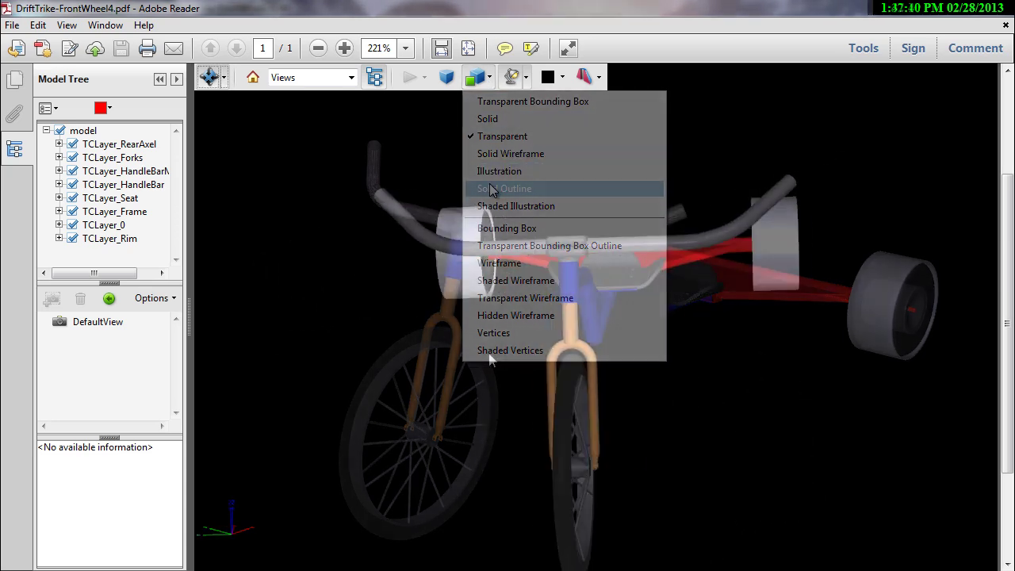
drag(380, 339, 524, 358)
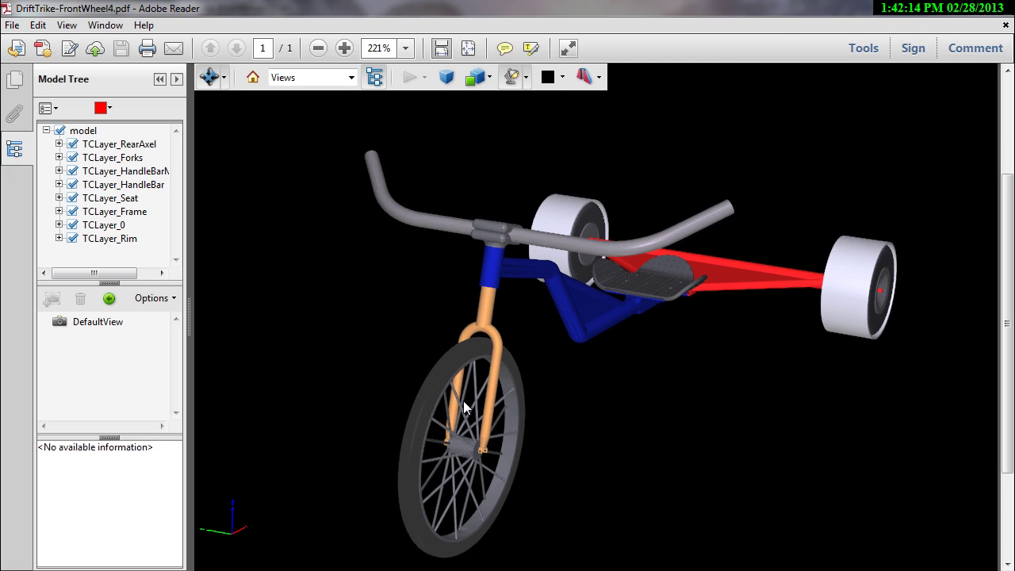
drag(463, 406, 423, 404)
scroll(473, 376, up, 3)
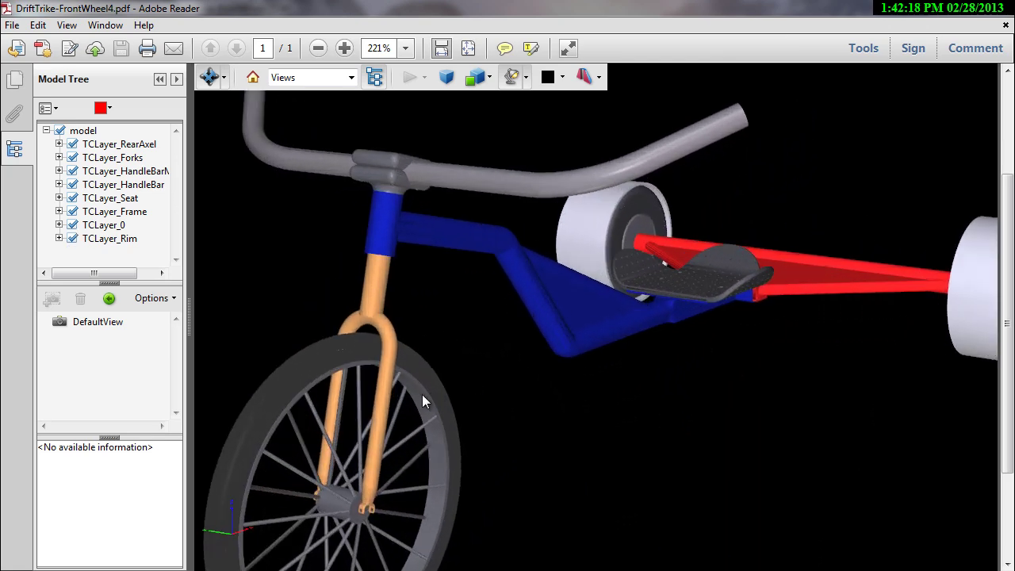
scroll(401, 397, up, 2)
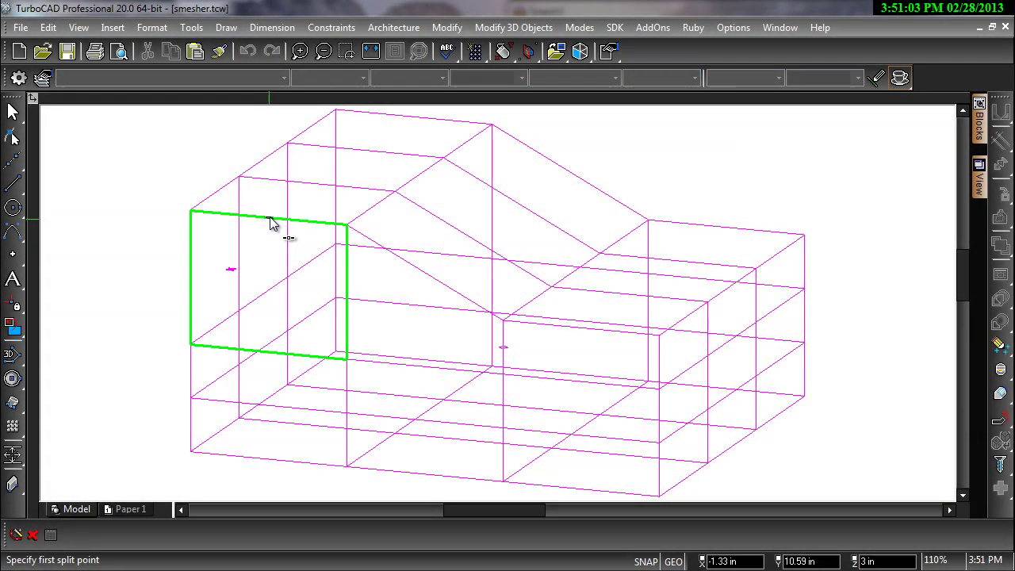
Split the green face with a vertical edge from its top edge to its bottom edge
click(268, 217)
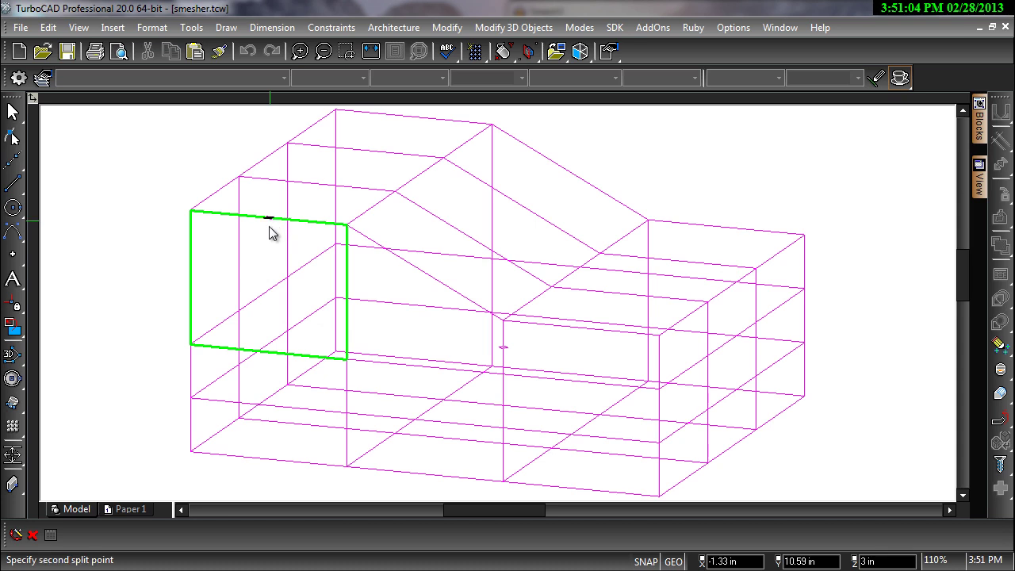
click(267, 353)
key(Escape)
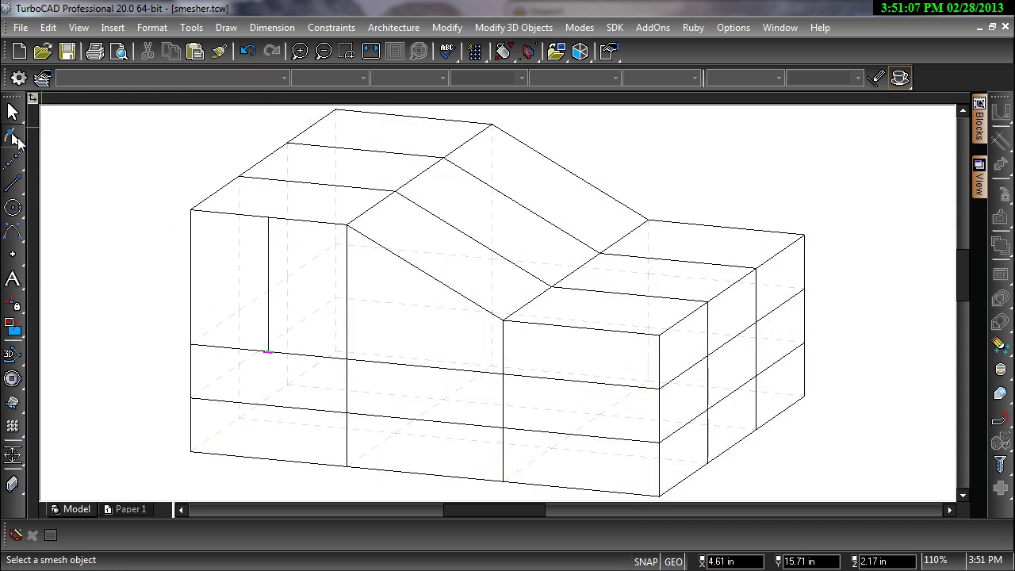
Select the smesh vertex handles and begin entering a -1 Delta Y offset
click(14, 138)
click(198, 278)
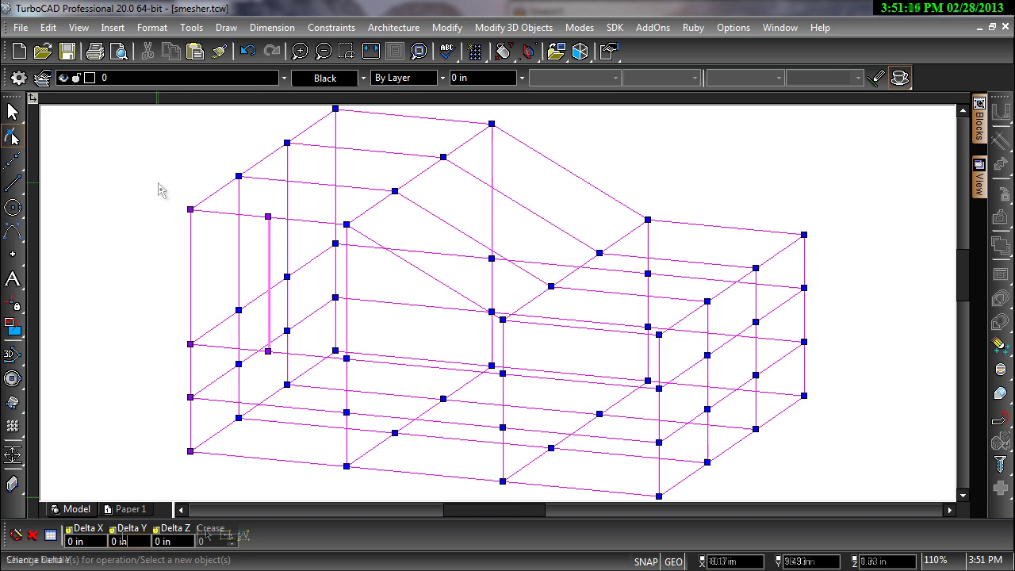
text(-)
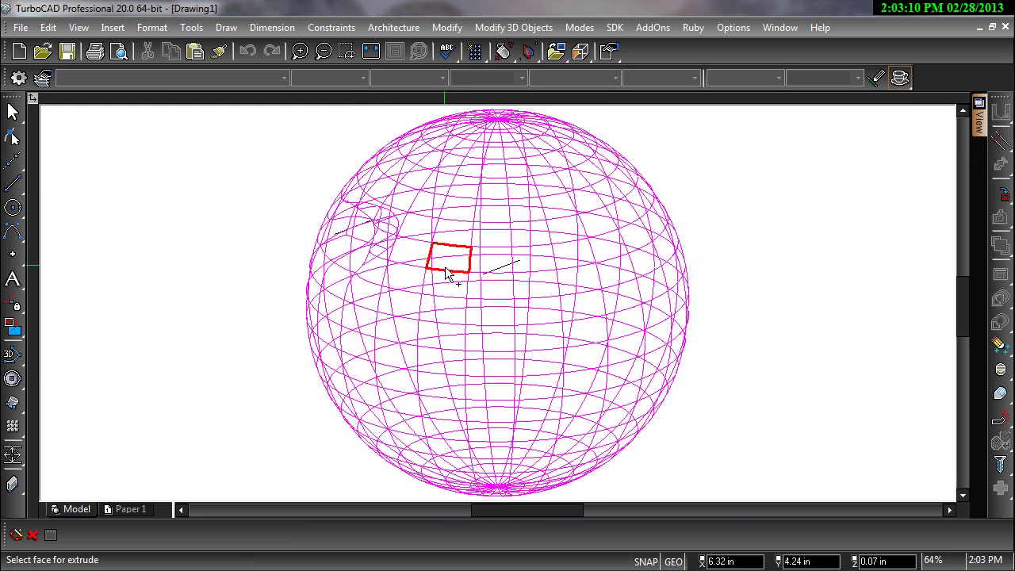
Pick three more sphere faces and extrude them along a line path
click(486, 286)
click(492, 263)
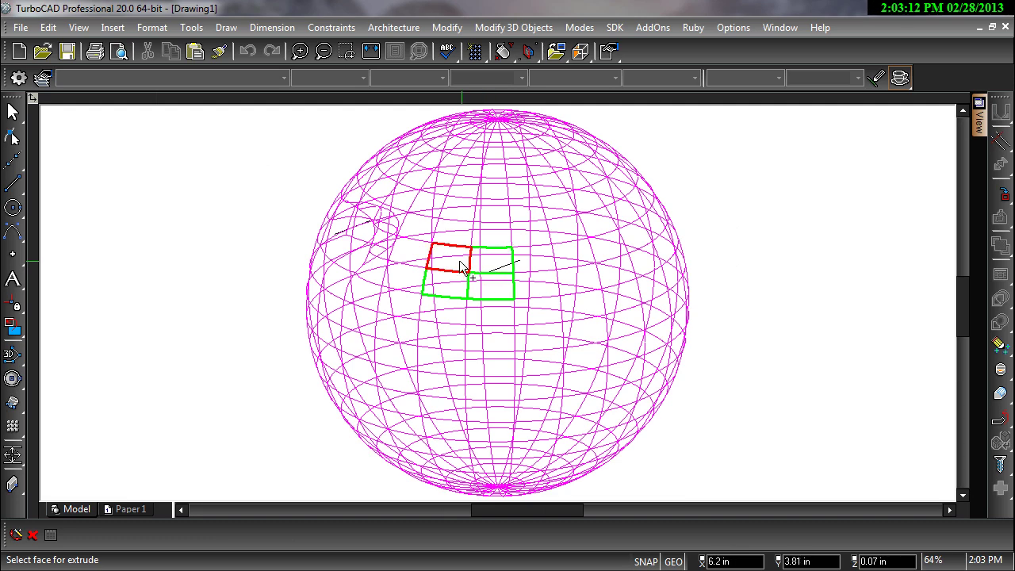
click(462, 266)
key(Return)
right_click(502, 270)
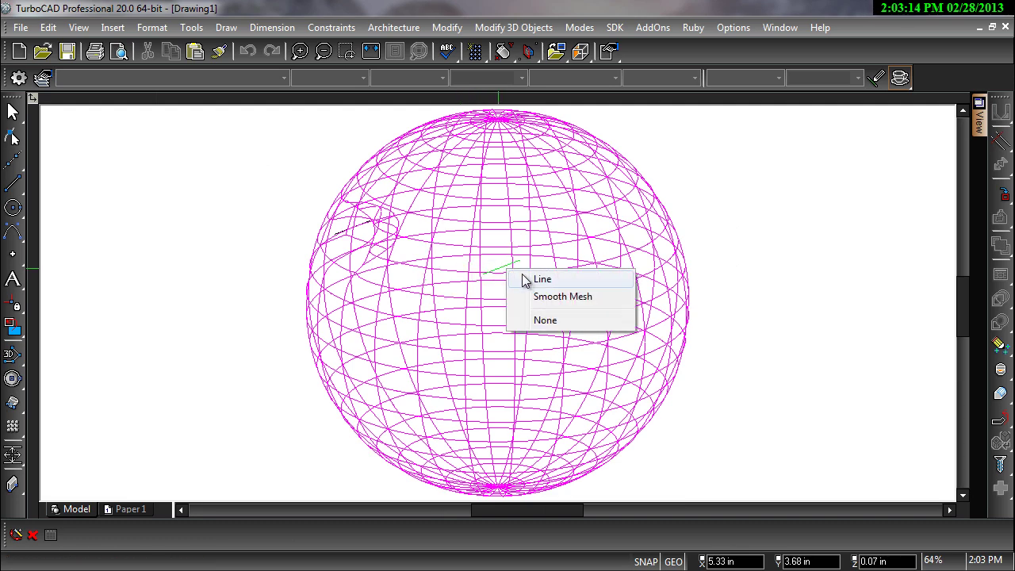
click(525, 278)
click(514, 268)
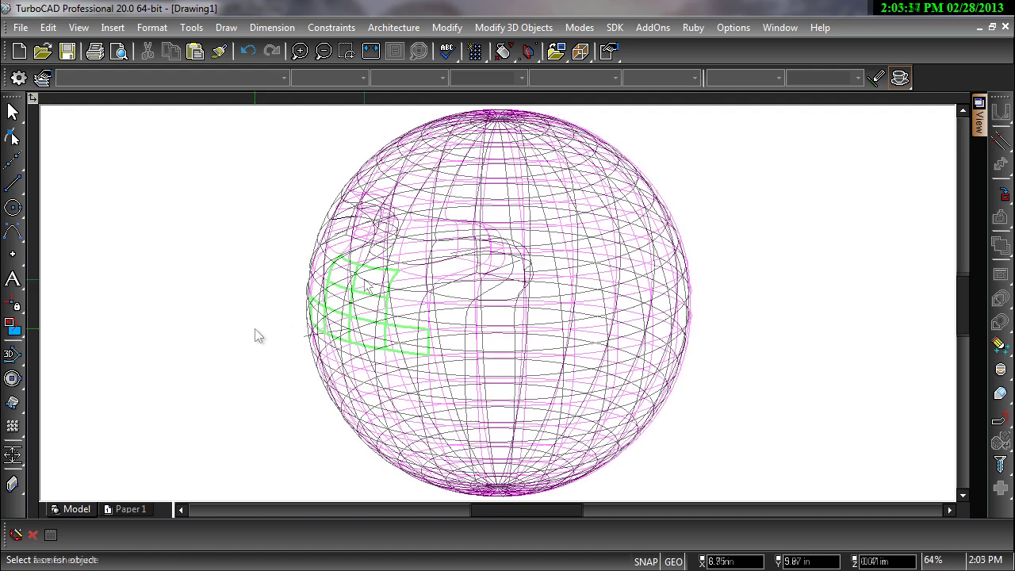
Extrude further mouth faces along a line path, adding two more faces to finish
key(Return)
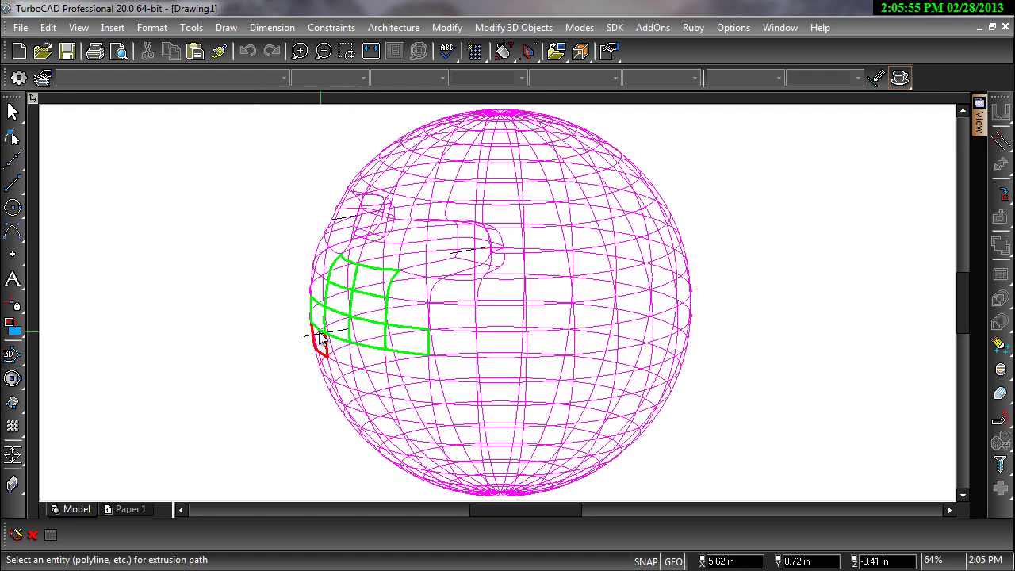
right_click(319, 337)
click(356, 359)
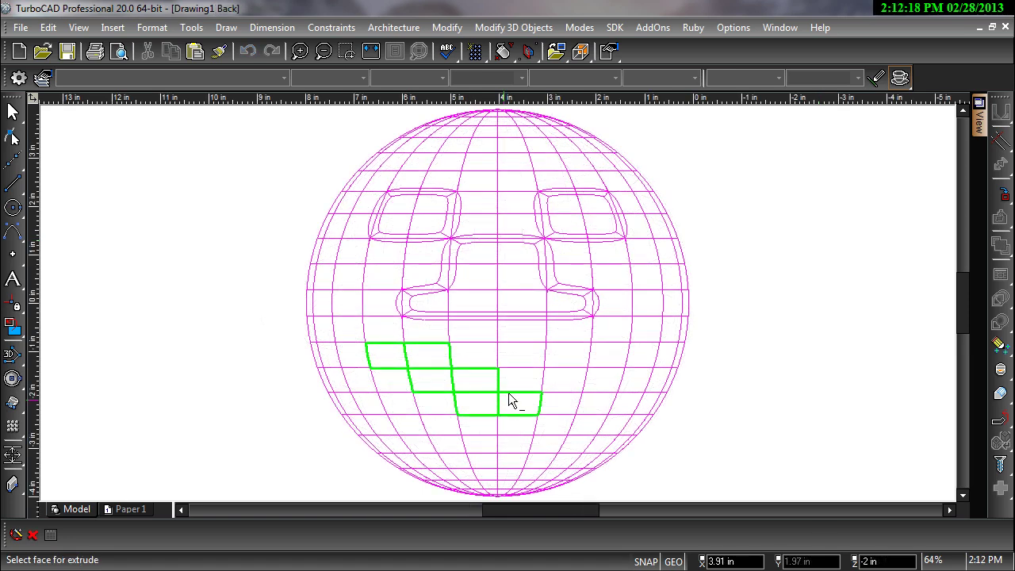
click(548, 383)
click(555, 357)
key(Return)
right_click(499, 395)
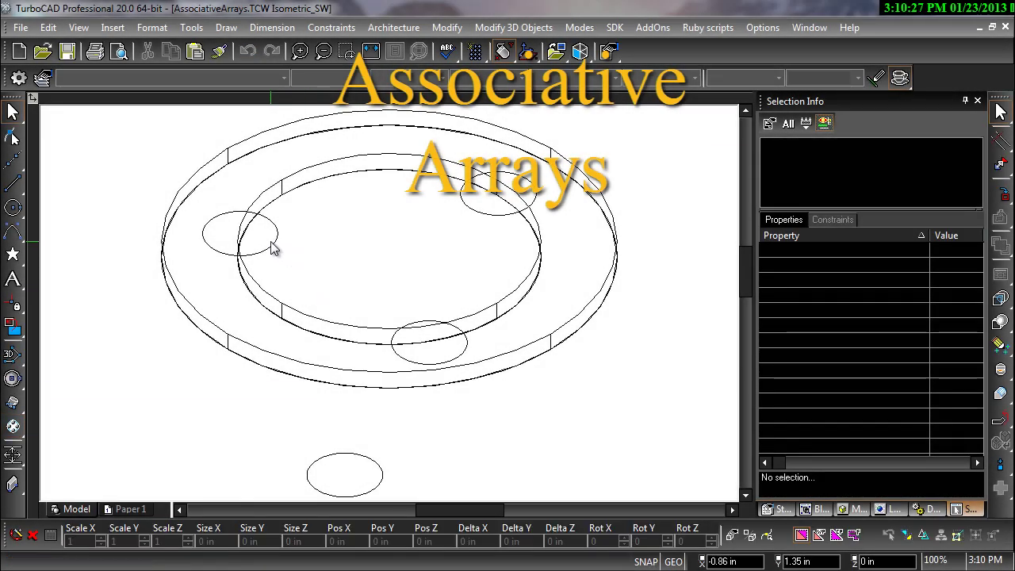
Apply Simple Extrude to the patterned circle to turn it into cylinders
click(272, 248)
click(193, 353)
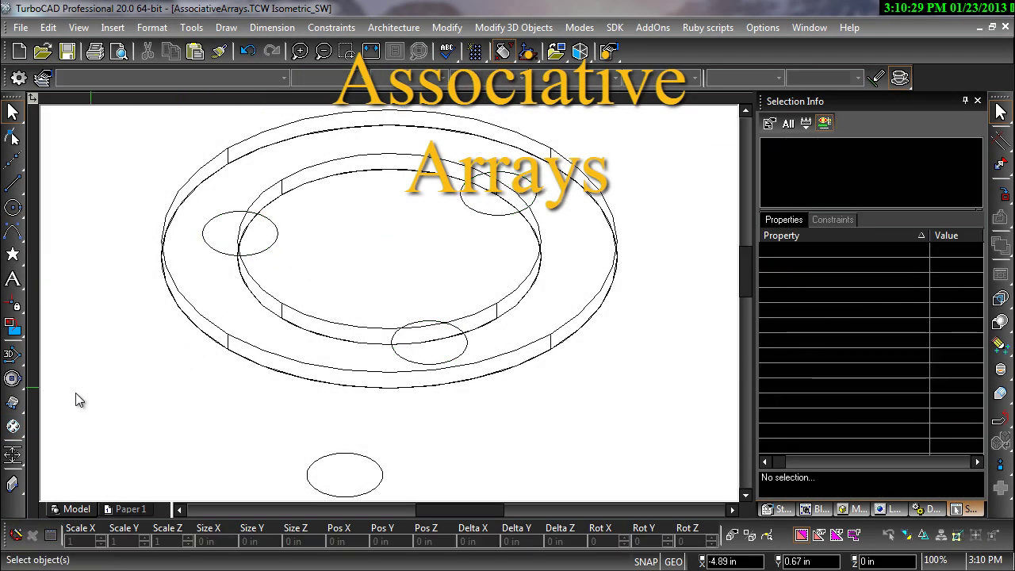
click(12, 403)
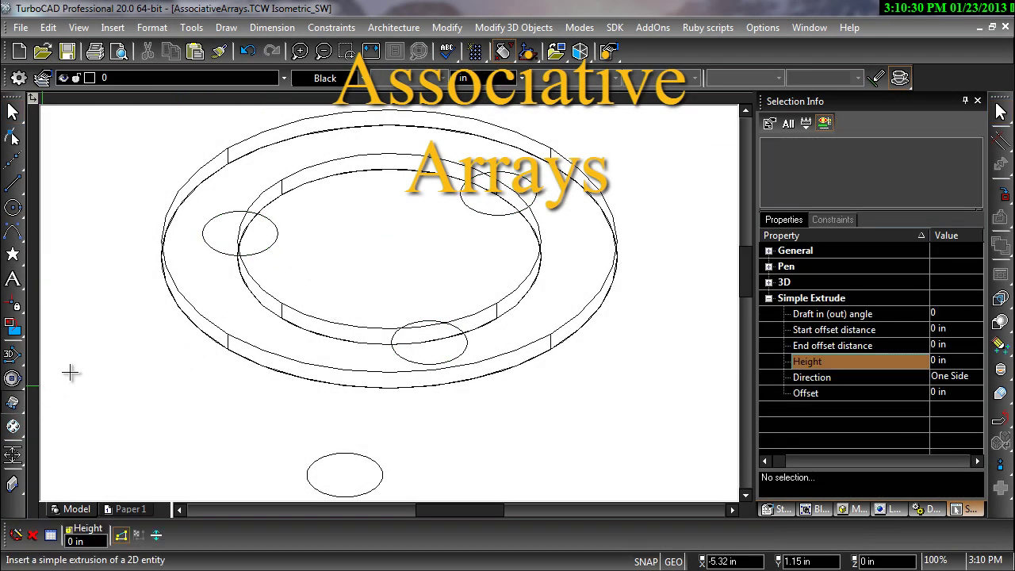
click(274, 239)
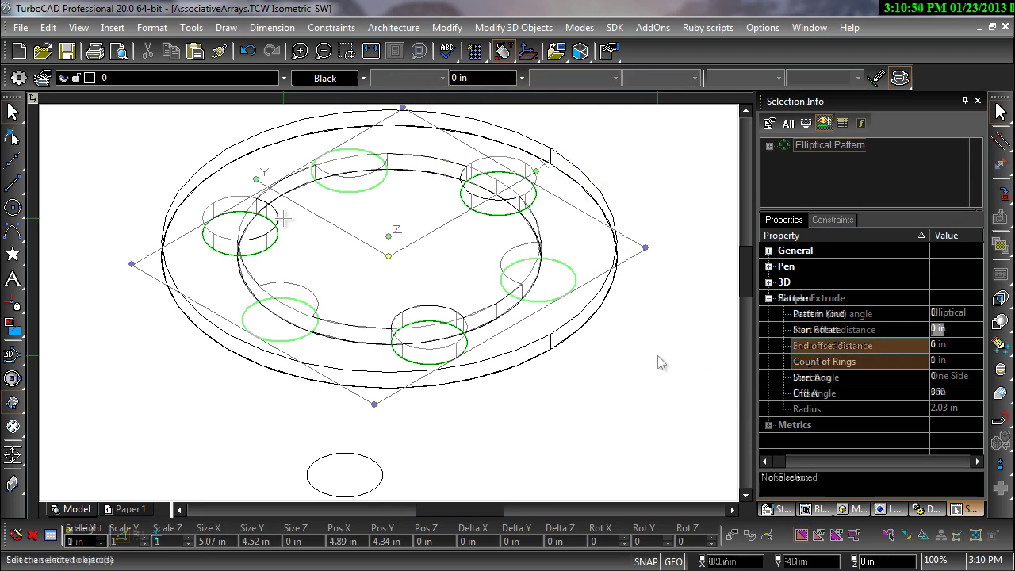
Set the cylinders' Simple Extrude height to 0.5 in under the part's 3D Add entry
click(657, 355)
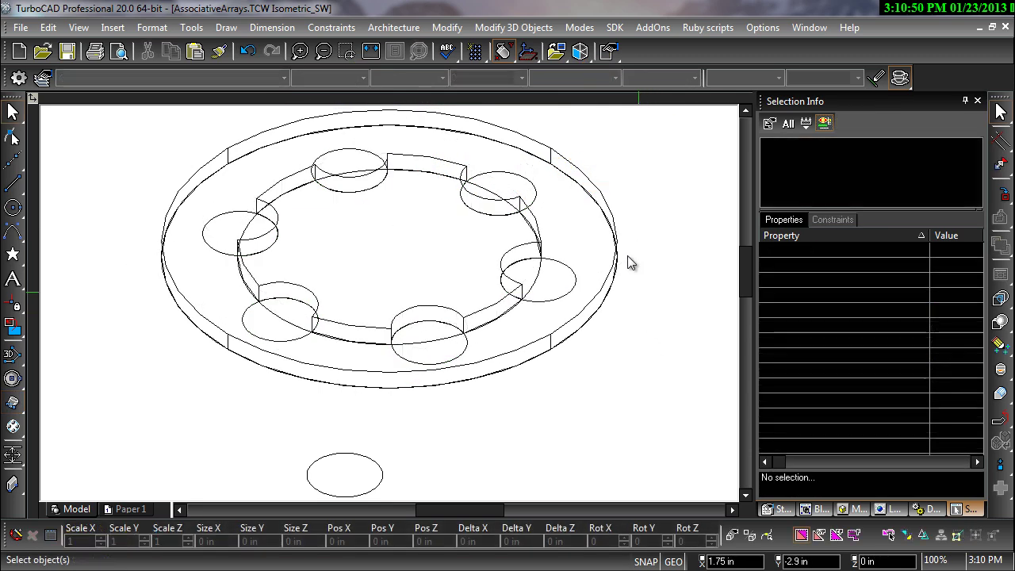
click(600, 196)
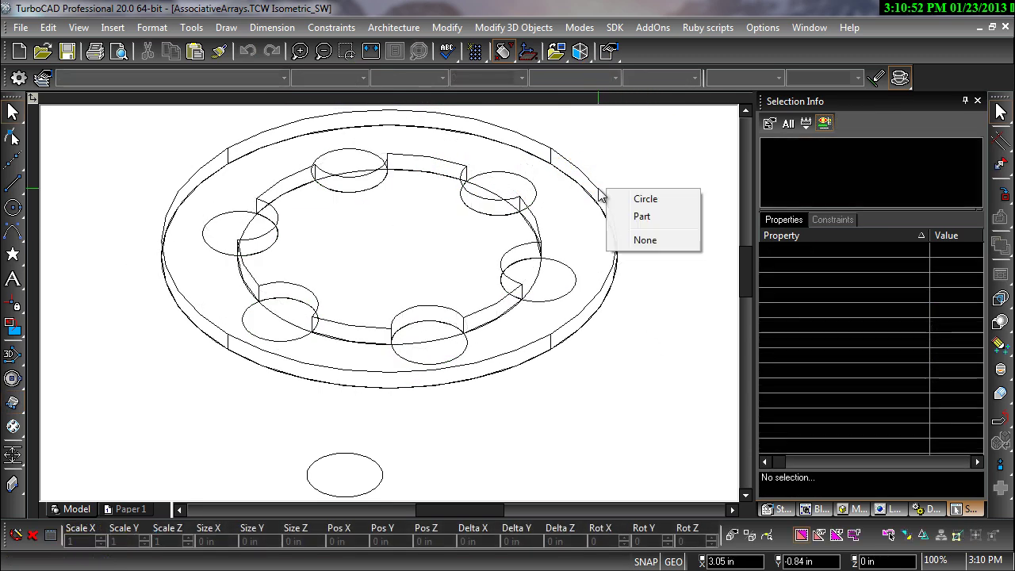
click(650, 215)
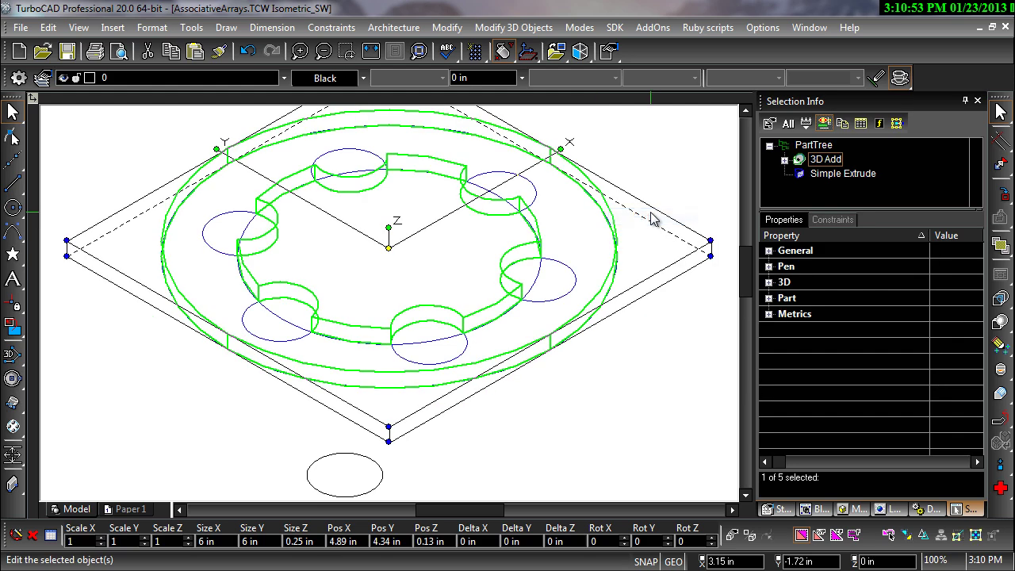
click(784, 160)
click(829, 172)
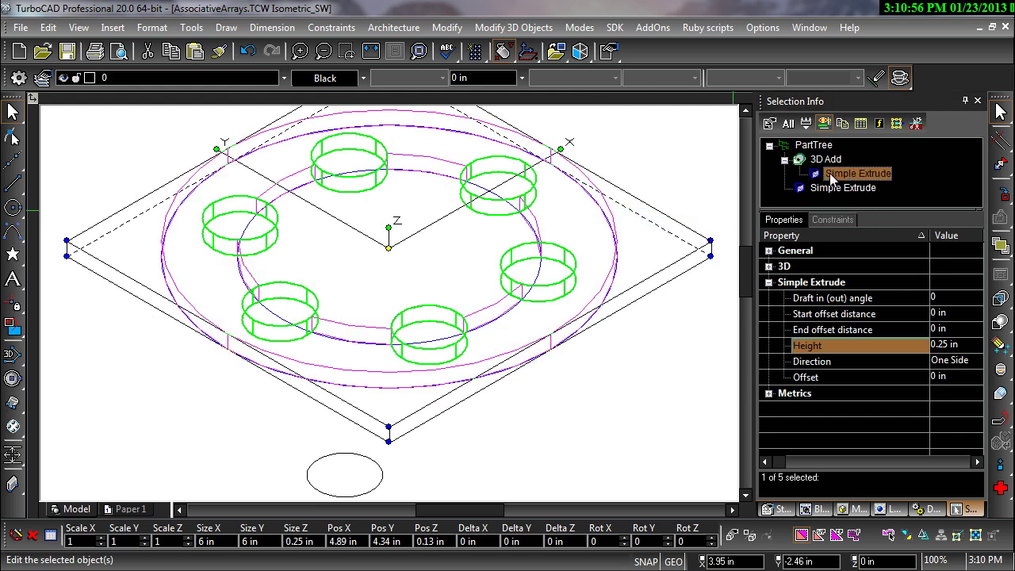
click(958, 348)
text(.5)
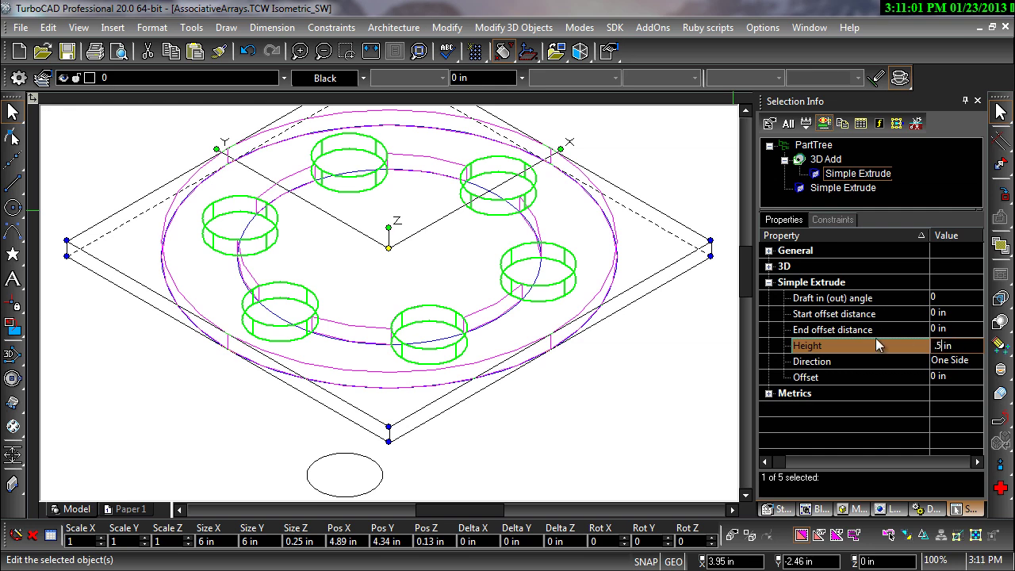
key(Return)
Select the Elliptical Pattern to review it, then clear the selection
click(696, 176)
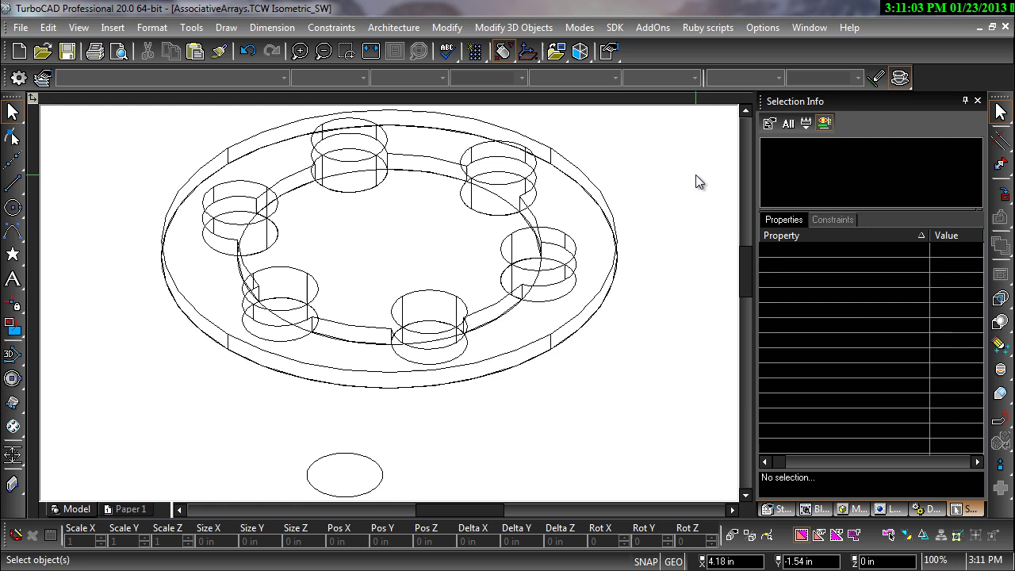
click(237, 342)
click(634, 404)
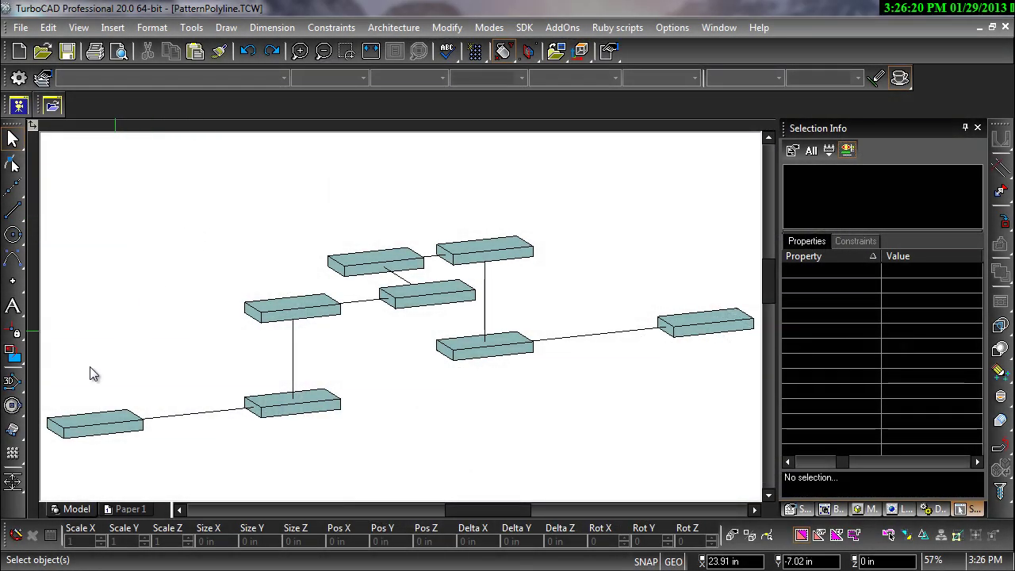
Set the On Polyline Pattern to 3 Levels and orbit to see the stacked boxes
click(72, 420)
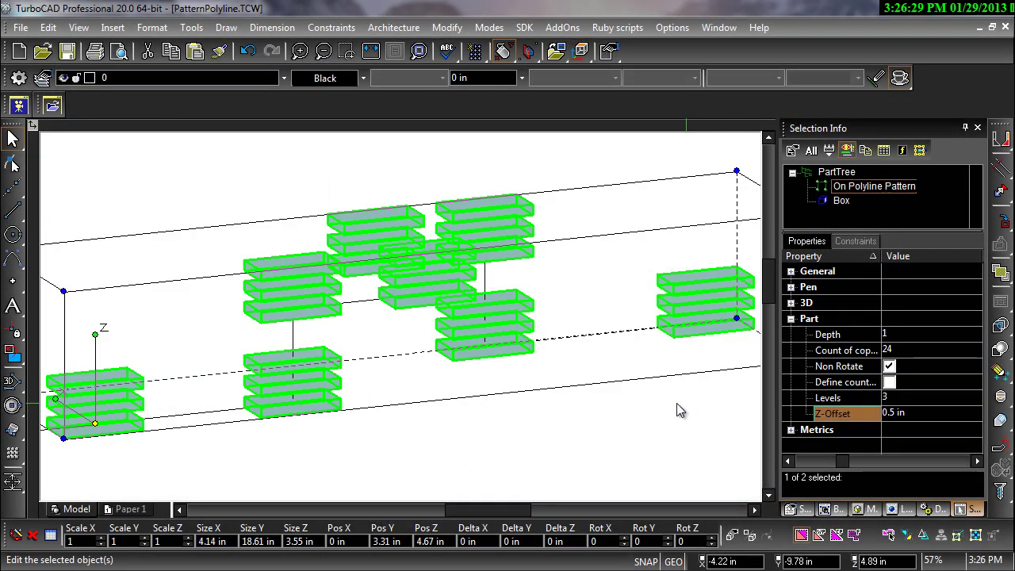
click(639, 427)
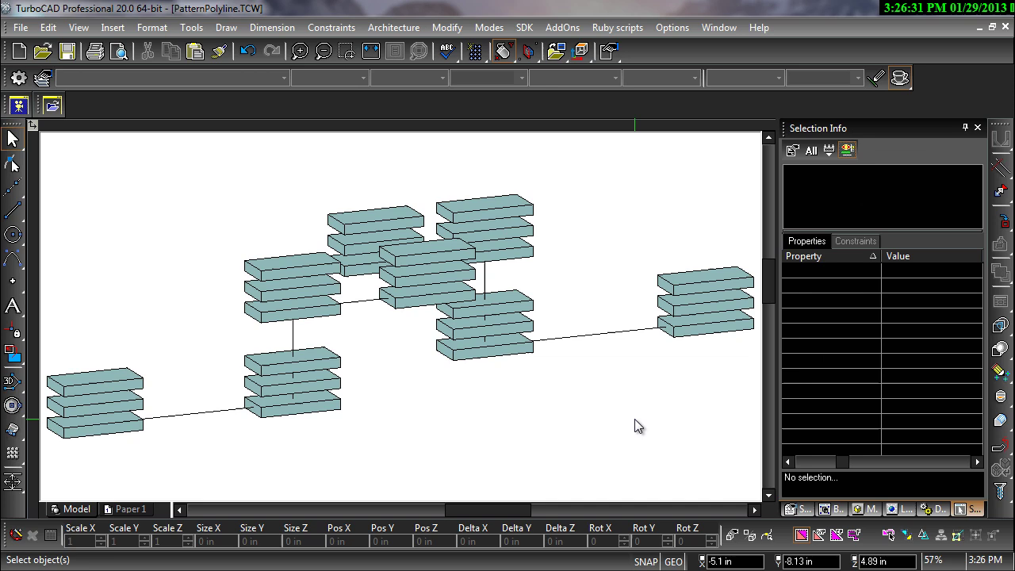
middle_drag(704, 404, 685, 418)
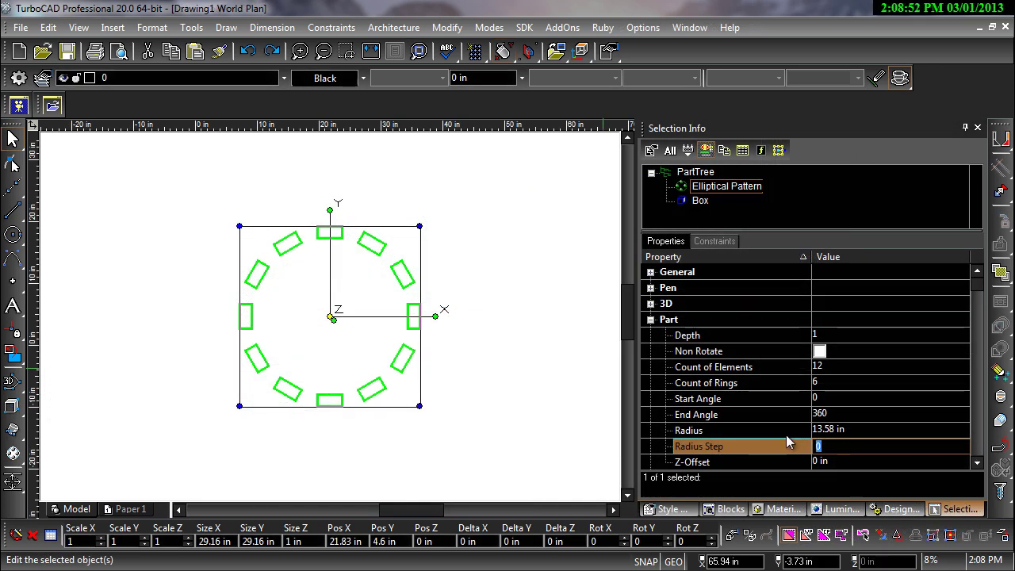
Give the elliptical pattern Radius Step 3 and Z-Offset 1 in, viewed in Isometric SW
text(3)
key(Return)
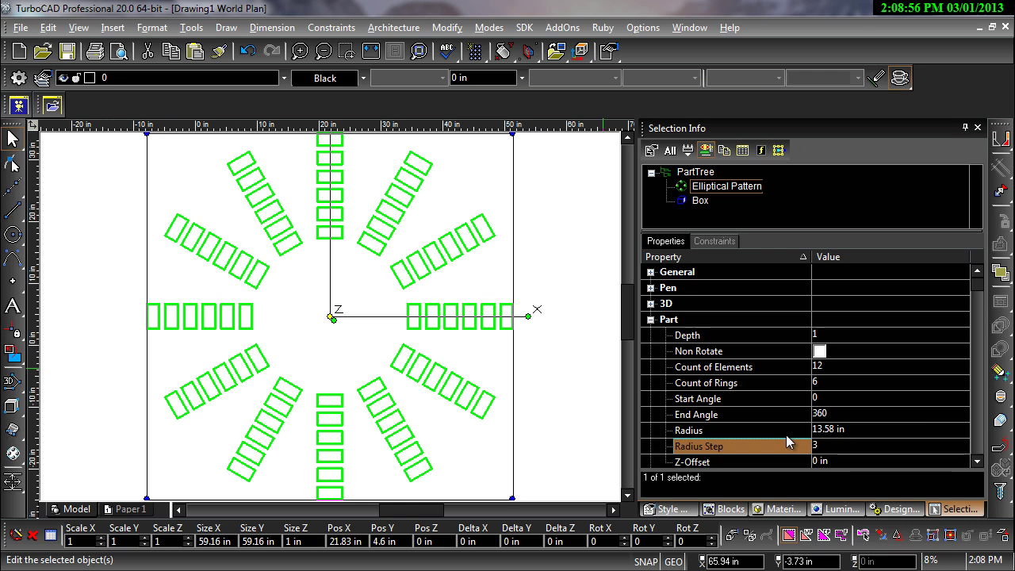
key(ctrl+shift+i)
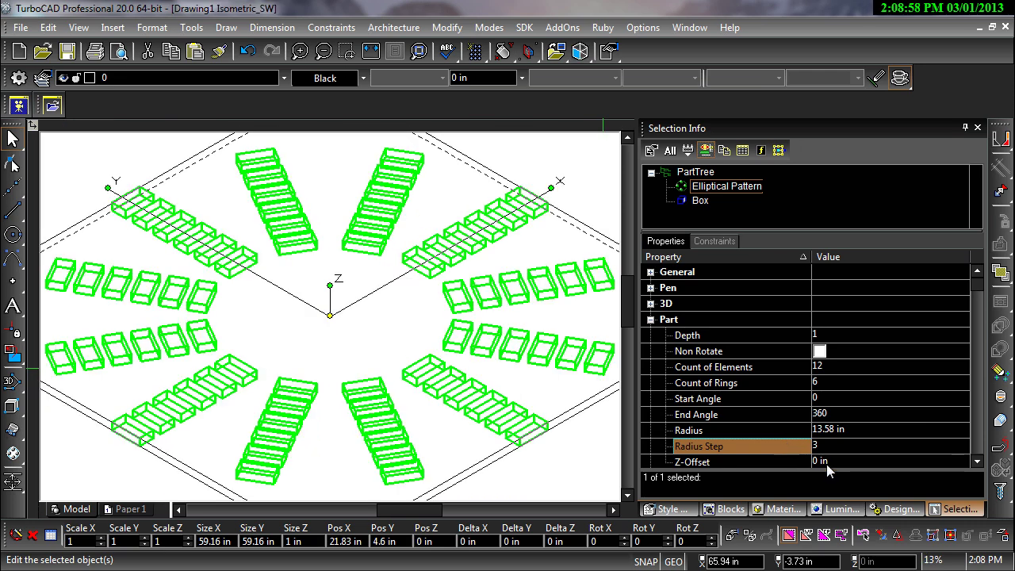
click(784, 461)
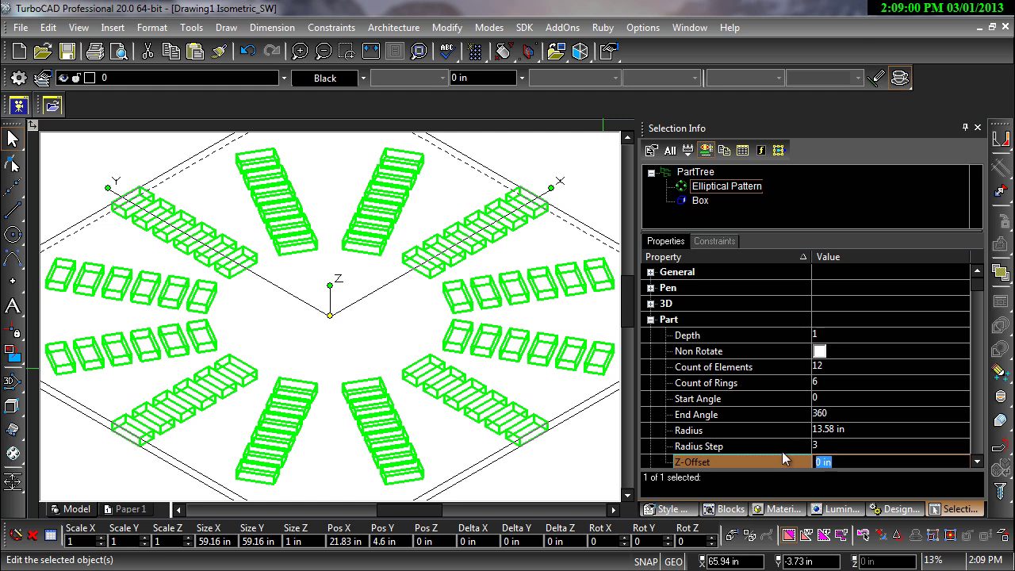
text(1)
key(Return)
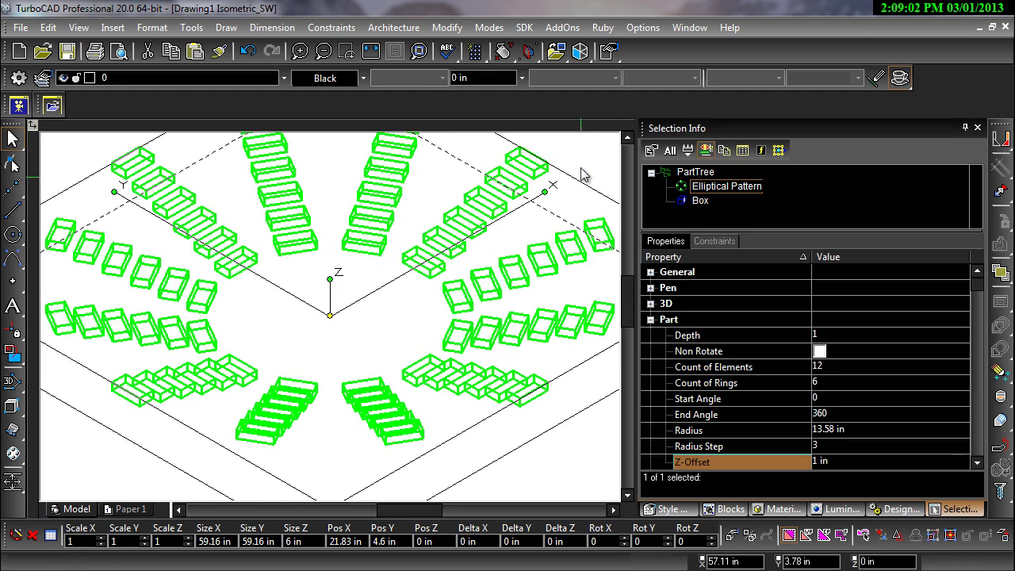
key(Escape)
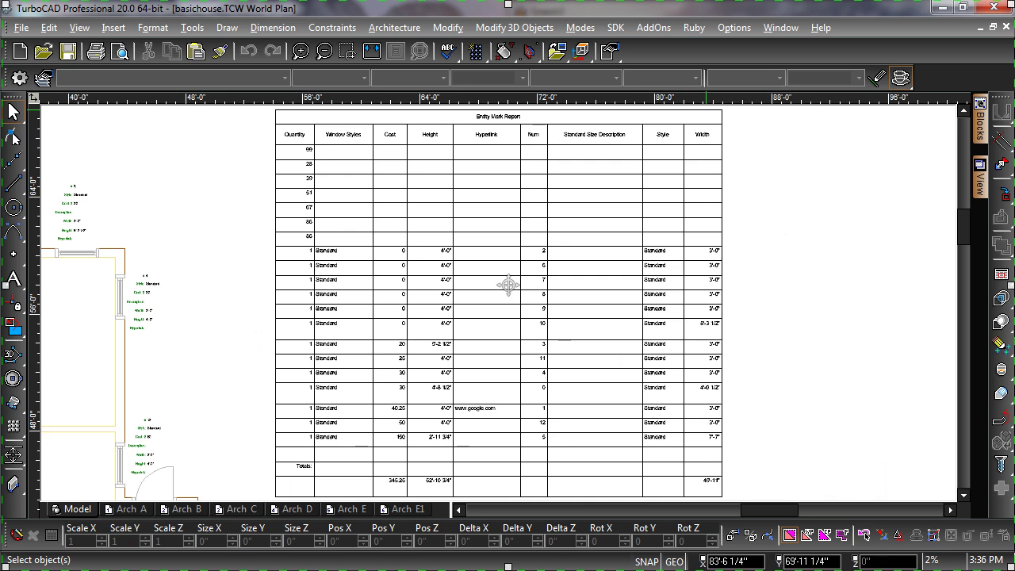
Zoom in on the entity mark report table to its totals row (345.25, 52'-10 3/4")
scroll(508, 284, up, 2)
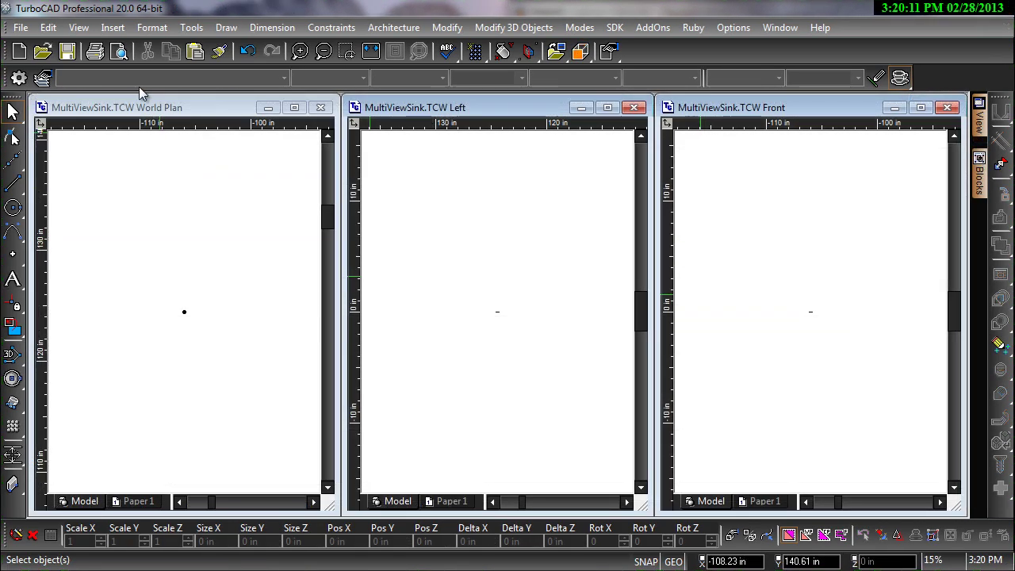
Add a Block Attribute Definition to the sink block, inserted at the drain centre
click(116, 28)
click(136, 99)
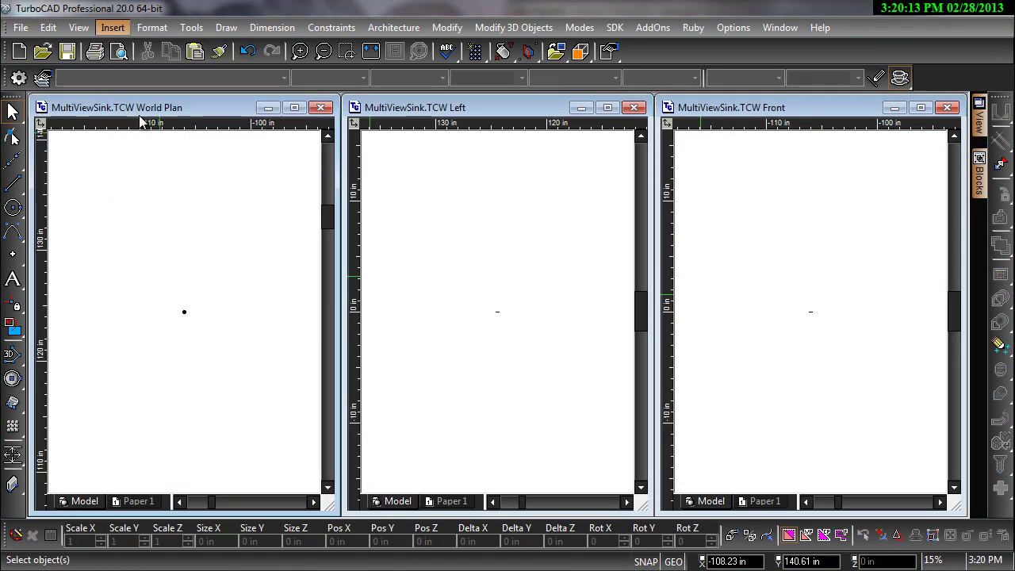
click(184, 312)
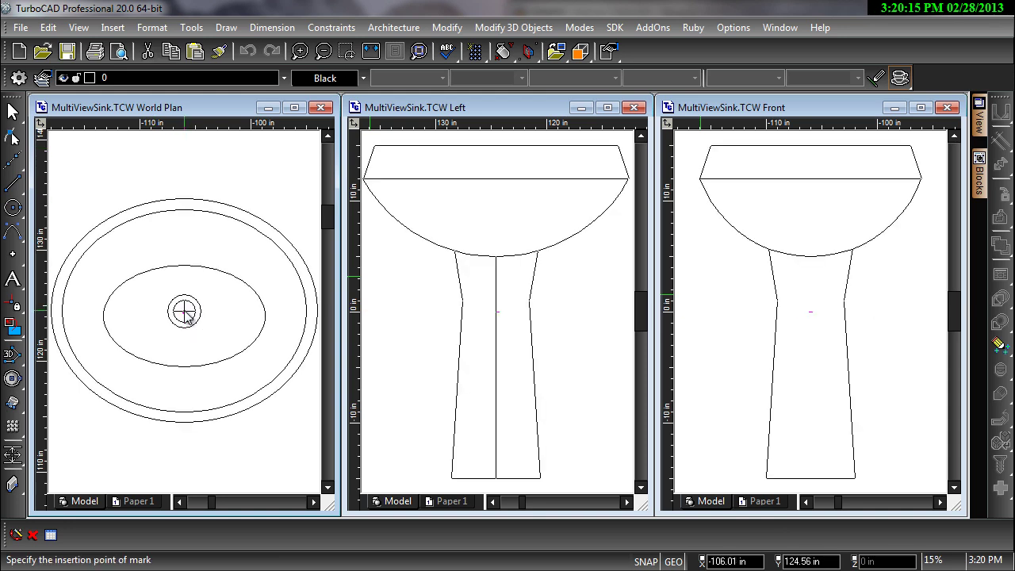
click(184, 312)
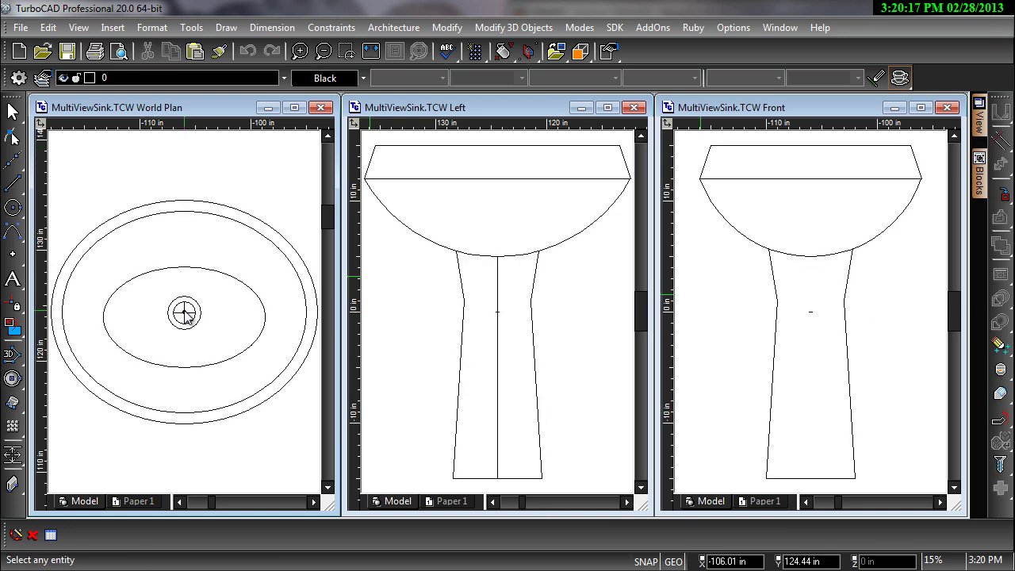